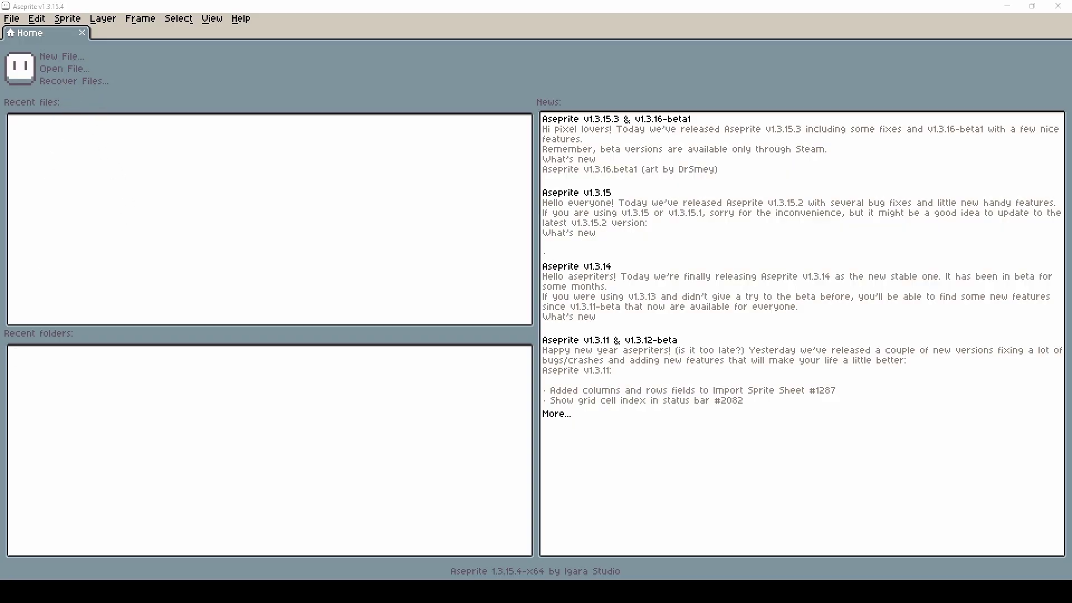
Create a new 32 × 32 px sprite in RGBA color mode with a transparent background
{"action": "key", "text": "ctrl+n"}
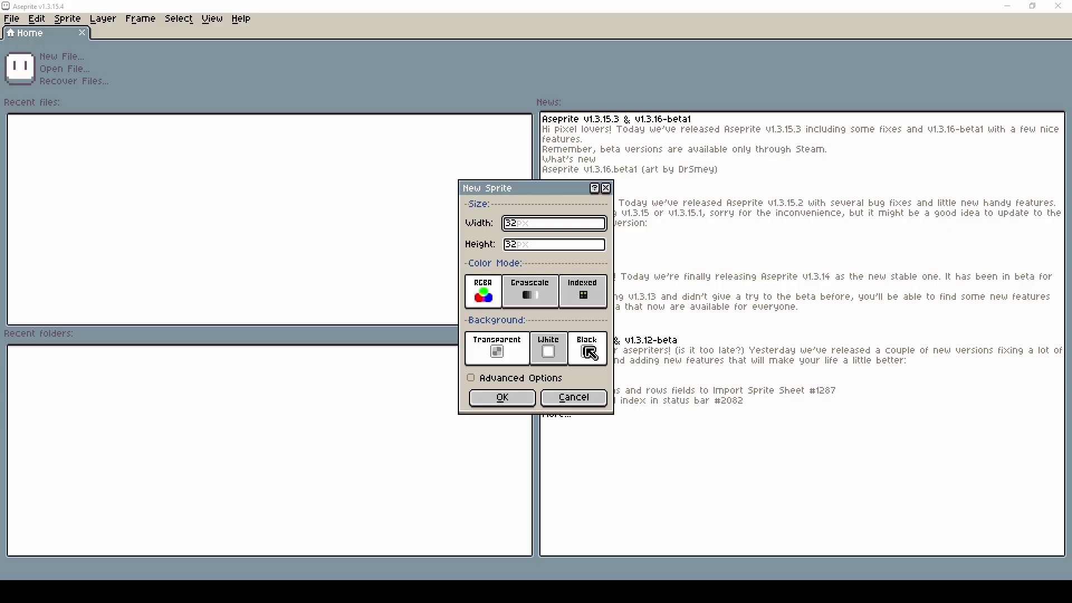
{"action": "left_click", "coordinate": [479, 378]}
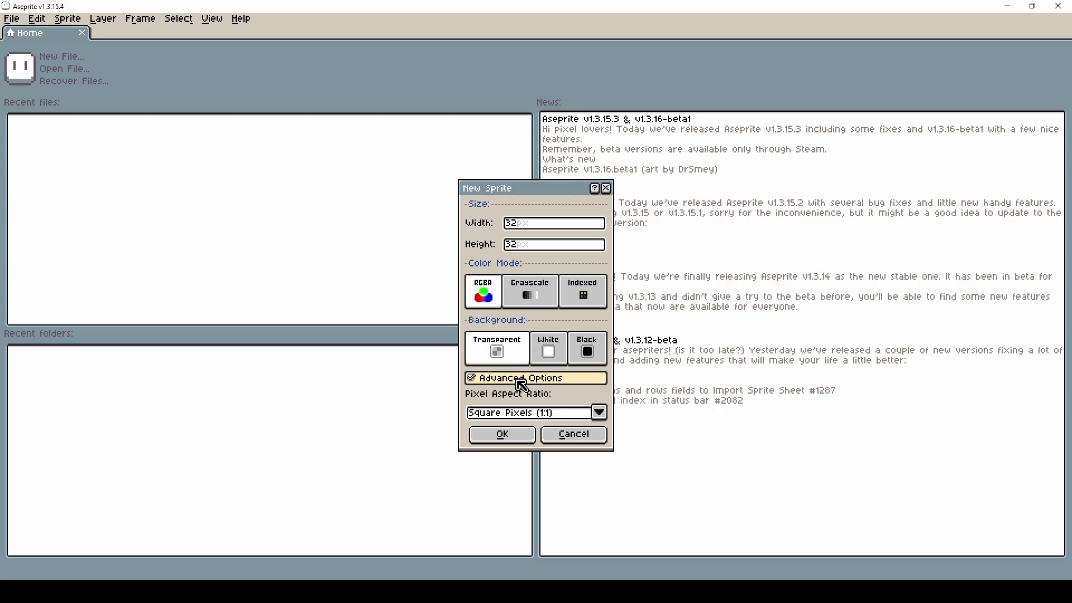
{"action": "left_click", "coordinate": [599, 413]}
{"action": "left_click", "coordinate": [600, 413]}
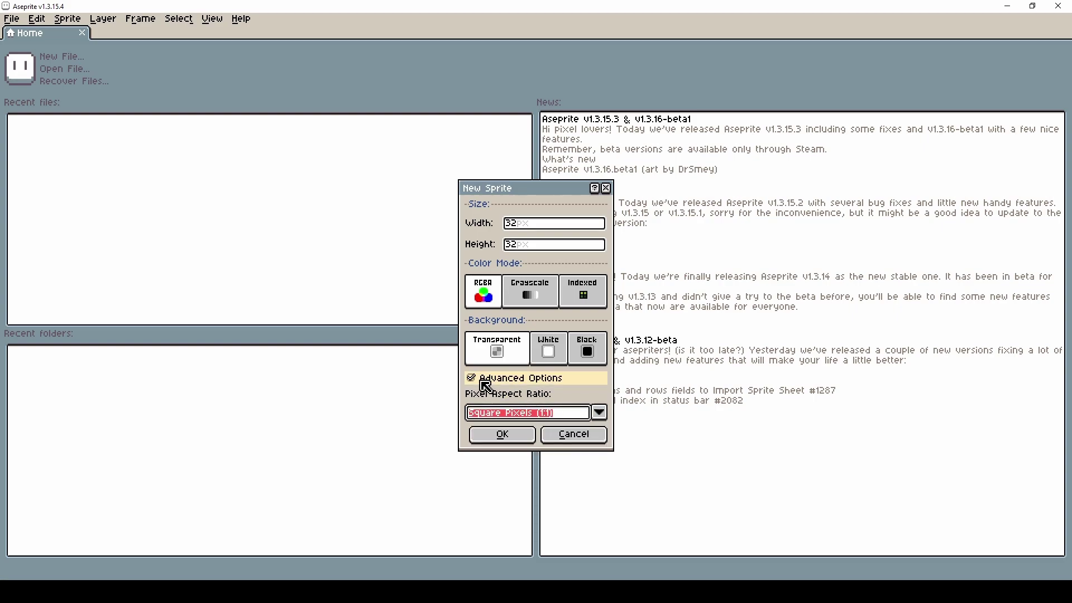
{"action": "left_click", "coordinate": [480, 378]}
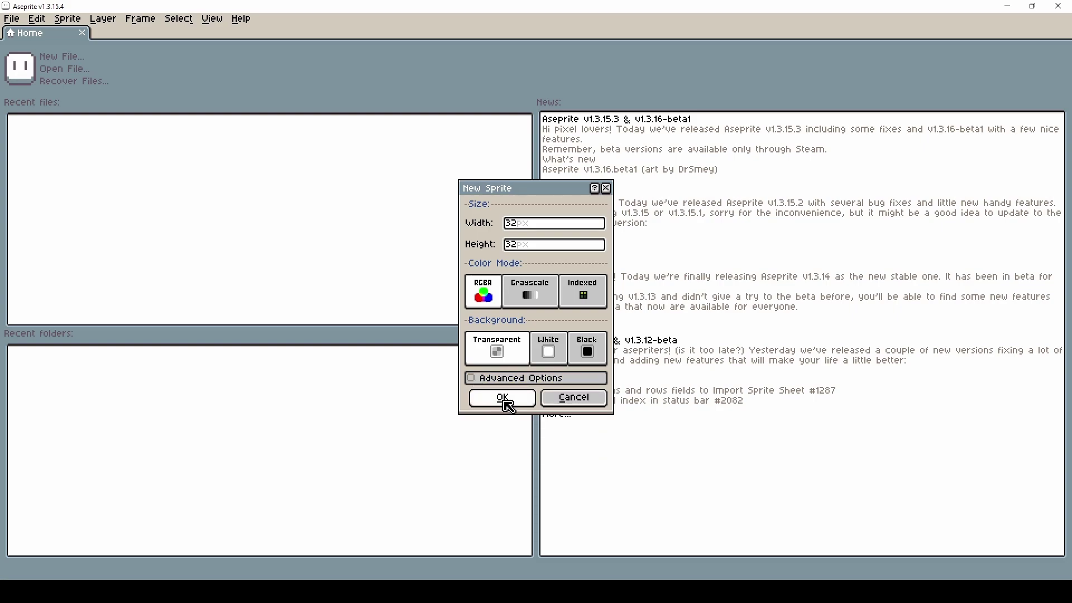
{"action": "left_click", "coordinate": [503, 397]}
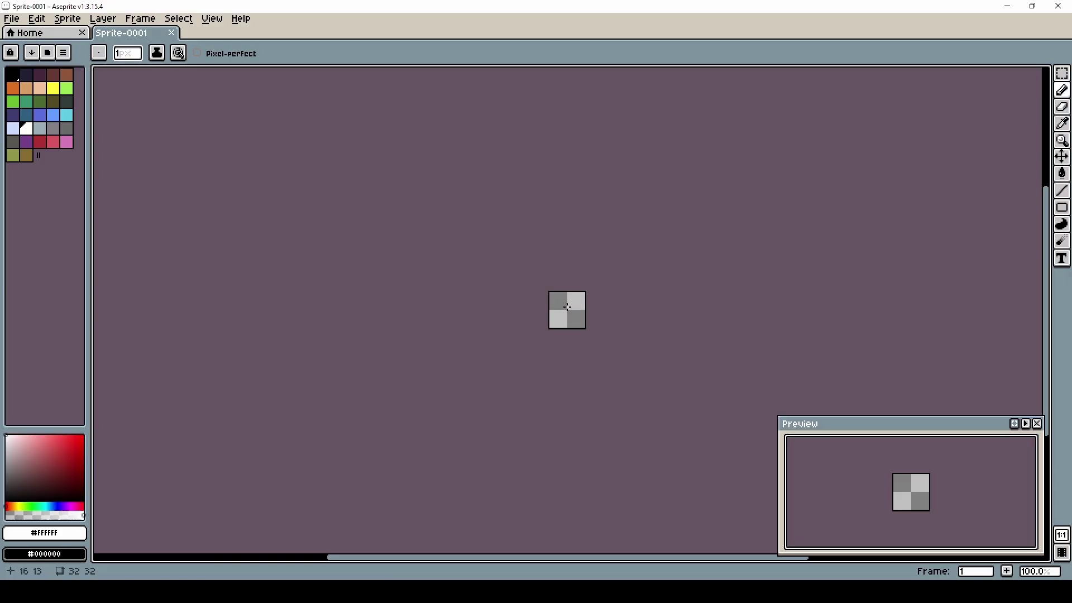
Try the Pencil tool with a few freehand test strokes on the canvas and undo them
{"action": "left_click_drag", "start_coordinate": [555, 303], "coordinate": [574, 314]}
{"action": "key", "text": "ctrl+z"}
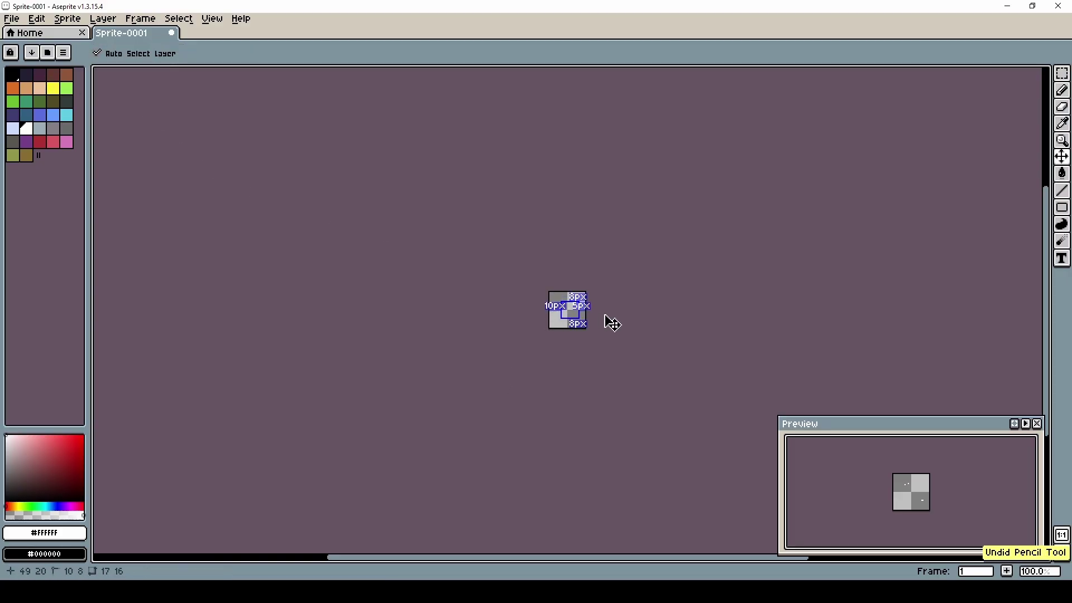
{"action": "key", "text": "ctrl+z"}
{"action": "scroll", "coordinate": [566, 315], "scroll_direction": "up", "scroll_amount": 4, "text": "ctrl"}
{"action": "scroll", "coordinate": [568, 315], "scroll_direction": "up", "scroll_amount": 8}
{"action": "scroll", "coordinate": [800, 291], "scroll_direction": "up", "scroll_amount": 1}
{"action": "scroll", "coordinate": [800, 291], "scroll_direction": "down", "scroll_amount": 2}
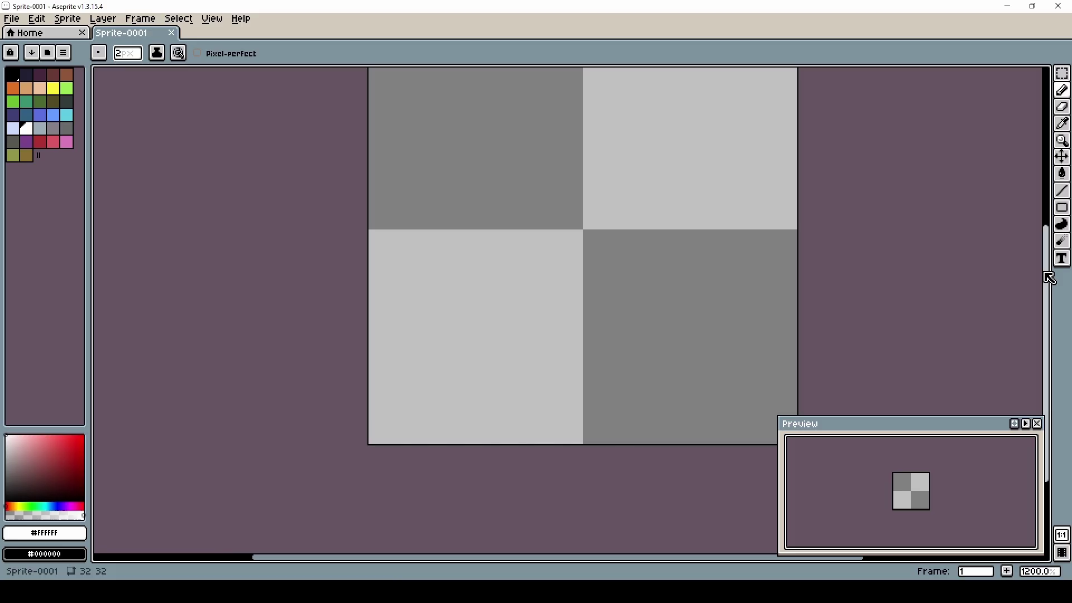
{"action": "scroll", "coordinate": [846, 258], "scroll_direction": "up", "scroll_amount": 2, "text": "alt"}
{"action": "scroll", "coordinate": [846, 258], "scroll_direction": "up", "scroll_amount": 6, "text": "alt"}
{"action": "scroll", "coordinate": [845, 280], "scroll_direction": "up", "scroll_amount": 1, "text": "shift"}
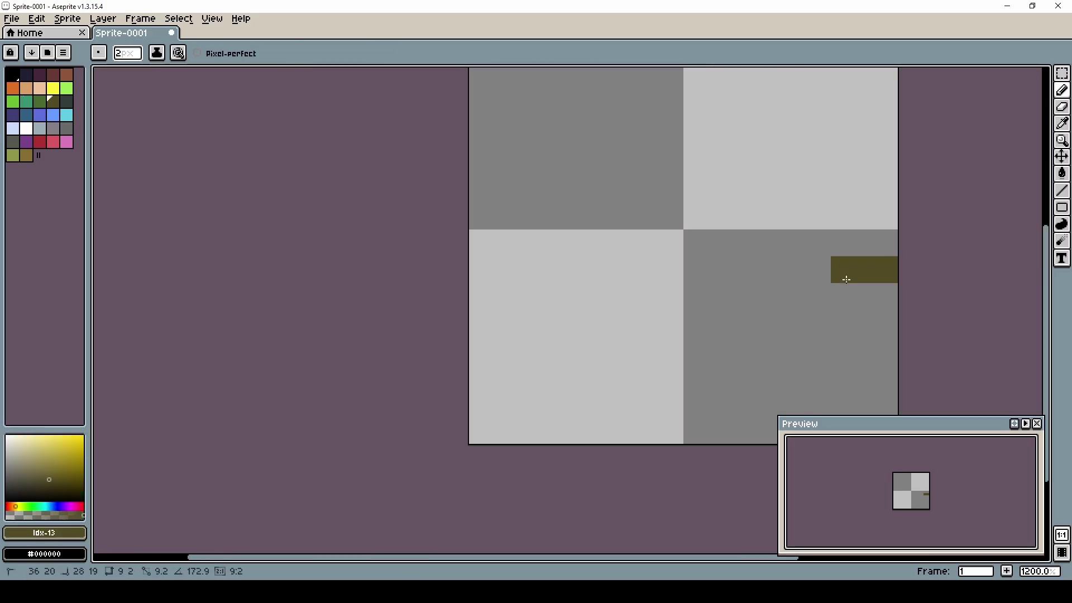
{"action": "scroll", "coordinate": [846, 280], "scroll_direction": "down", "scroll_amount": 2, "text": "shift"}
{"action": "left_click_drag", "start_coordinate": [846, 280], "coordinate": [809, 364], "text": "ctrl"}
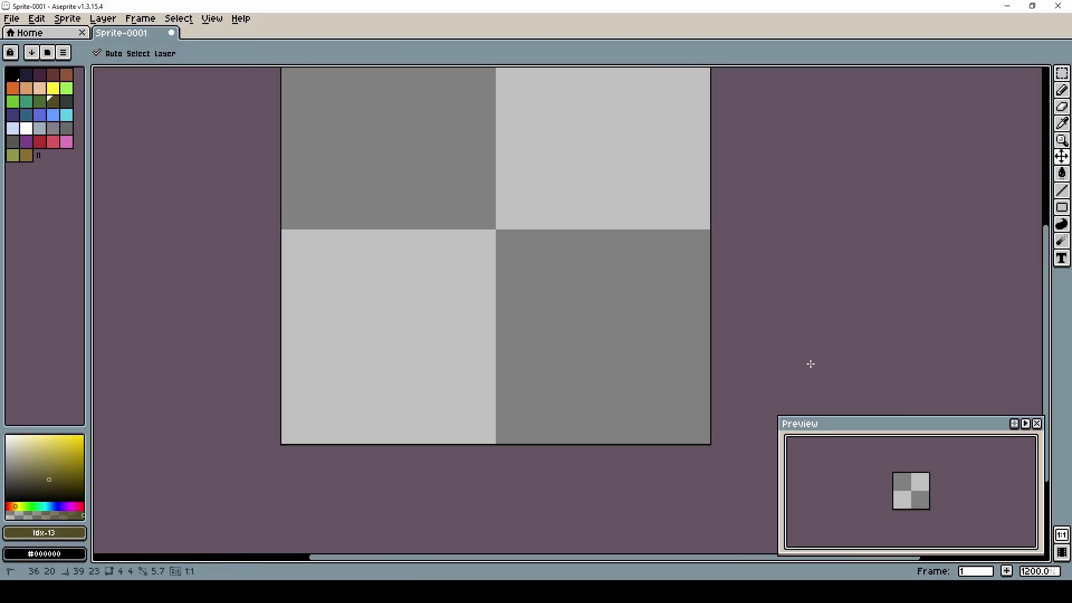
{"action": "left_click", "coordinate": [1062, 157]}
{"action": "left_click_drag", "start_coordinate": [837, 211], "coordinate": [825, 240]}
{"action": "scroll", "coordinate": [595, 292], "scroll_direction": "down", "scroll_amount": 2}
{"action": "scroll", "coordinate": [652, 213], "scroll_direction": "up", "scroll_amount": 1}
{"action": "scroll", "coordinate": [678, 223], "scroll_direction": "up", "scroll_amount": 1, "text": "shift"}
{"action": "key", "text": "alt"}
{"action": "scroll", "coordinate": [707, 292], "scroll_direction": "down", "scroll_amount": 1, "text": "shift"}
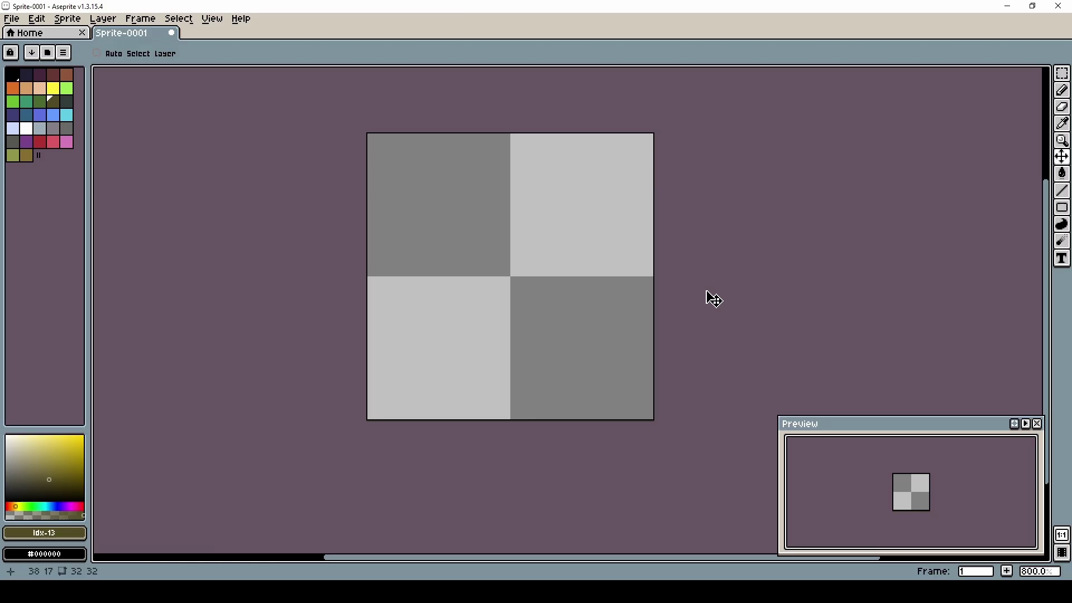
{"action": "scroll", "coordinate": [651, 229], "scroll_direction": "up", "scroll_amount": 1}
{"action": "scroll", "coordinate": [717, 279], "scroll_direction": "down", "scroll_amount": 1}
{"action": "key", "text": "z"}
Try a thick orange stroke across the canvas with a 14 px round pencil brush and undo it
{"action": "scroll", "coordinate": [631, 229], "scroll_direction": "up", "scroll_amount": 2}
{"action": "scroll", "coordinate": [537, 249], "scroll_direction": "down", "scroll_amount": 2}
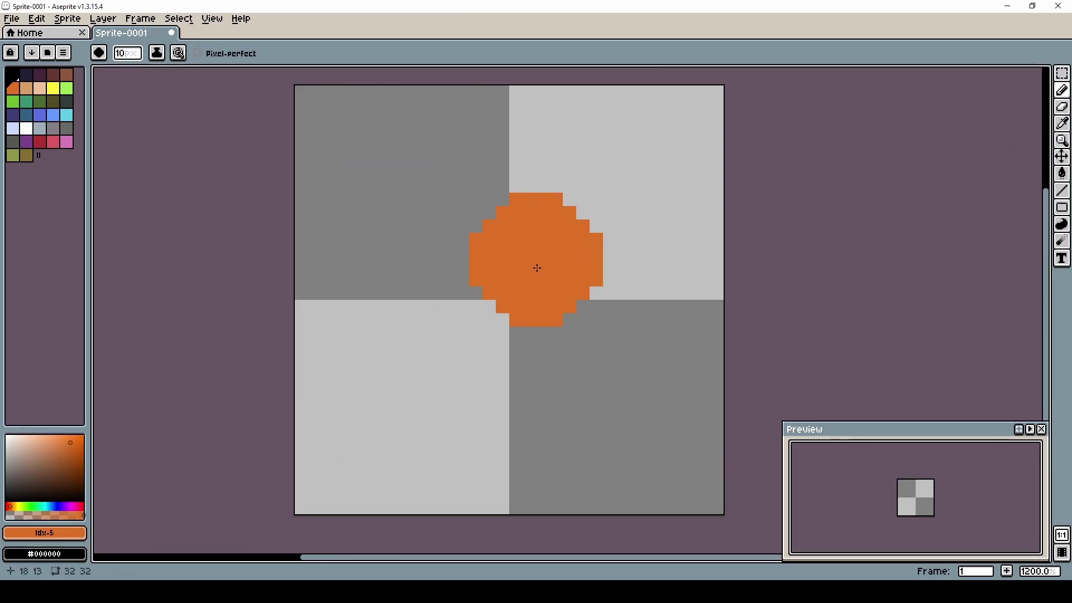
{"action": "left_click_drag", "start_coordinate": [537, 269], "coordinate": [516, 268]}
{"action": "key", "text": "ctrl+z"}
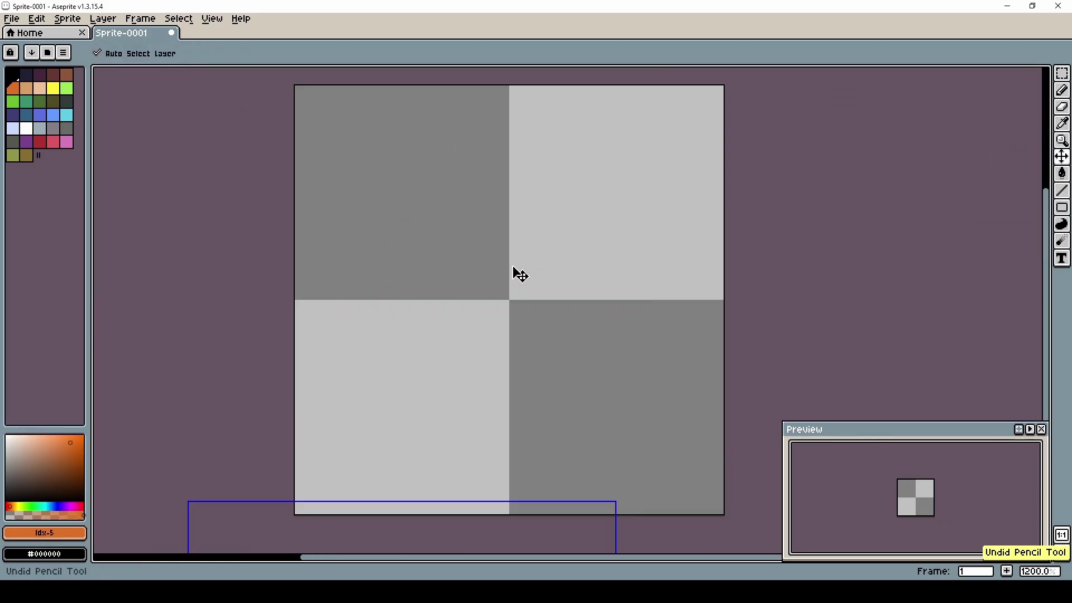
{"action": "scroll", "coordinate": [520, 272], "scroll_direction": "up", "scroll_amount": 2}
{"action": "scroll", "coordinate": [577, 316], "scroll_direction": "down", "scroll_amount": 3}
{"action": "key", "text": "alt"}
{"action": "key", "text": "shift"}
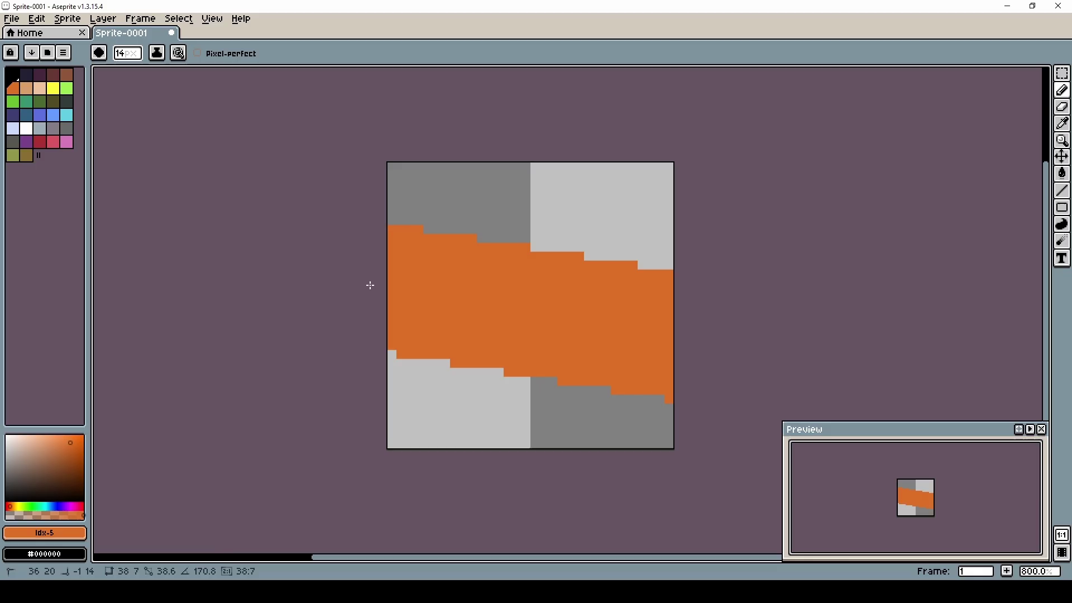
{"action": "left_click", "coordinate": [467, 244], "text": "alt"}
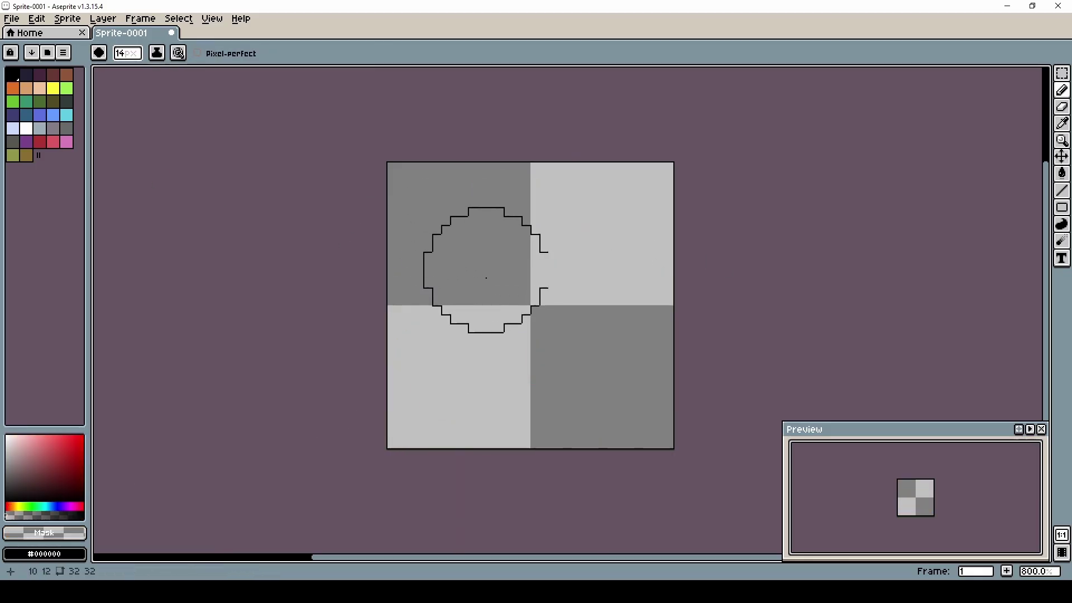
Try selecting and moving the empty canvas area with the Magic Wand, deselect it, and swap the foreground and background colors
{"action": "key", "text": "w"}
{"action": "left_click", "coordinate": [535, 276]}
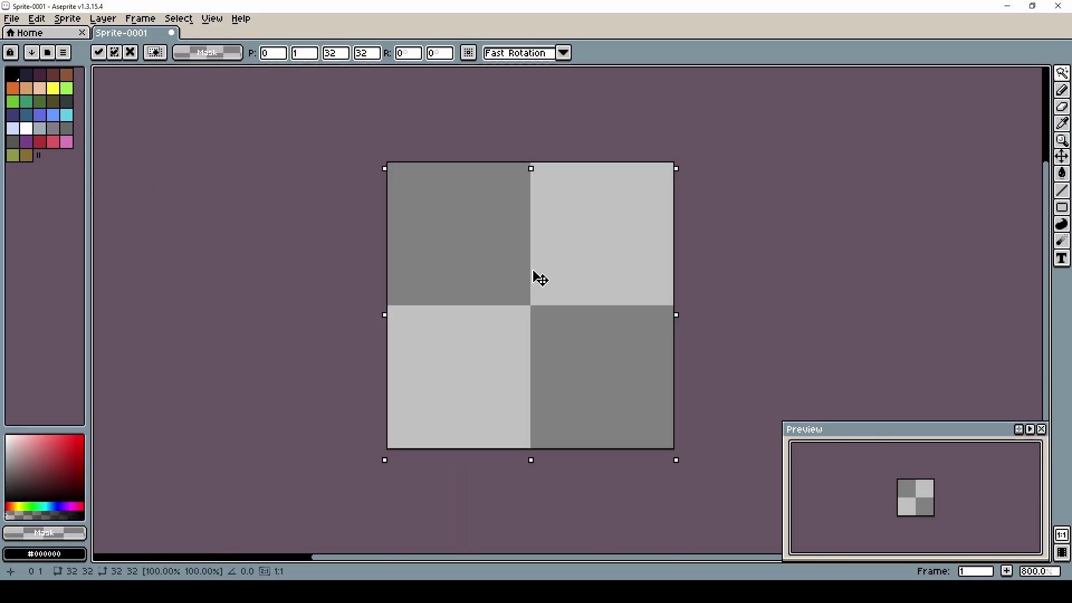
{"action": "scroll", "coordinate": [440, 254], "scroll_direction": "down", "scroll_amount": 6}
{"action": "middle_click_drag", "start_coordinate": [439, 254], "coordinate": [463, 232]}
{"action": "scroll", "coordinate": [460, 237], "scroll_direction": "up", "scroll_amount": 6}
{"action": "key", "text": "ctrl+d"}
{"action": "key", "text": "x"}
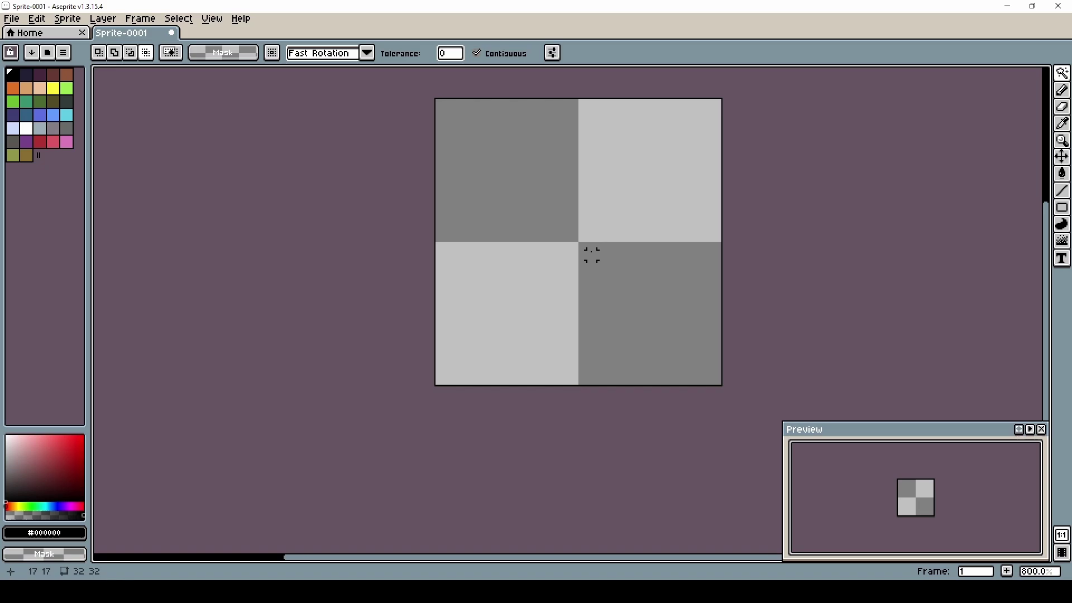
Try freehand filled black shapes on the canvas with the Contour tool and undo them
{"action": "key", "text": "e"}
{"action": "key", "text": "d"}
{"action": "left_click_drag", "start_coordinate": [592, 252], "coordinate": [634, 236]}
{"action": "middle_click_drag", "start_coordinate": [610, 203], "coordinate": [600, 201]}
{"action": "scroll", "coordinate": [597, 202], "scroll_direction": "up", "scroll_amount": 2}
{"action": "mouse_move", "coordinate": [480, 163]}
{"action": "left_mouse_down"}
{"action": "mouse_move", "coordinate": [455, 221]}
{"action": "mouse_move", "coordinate": [479, 180]}
{"action": "left_mouse_up"}
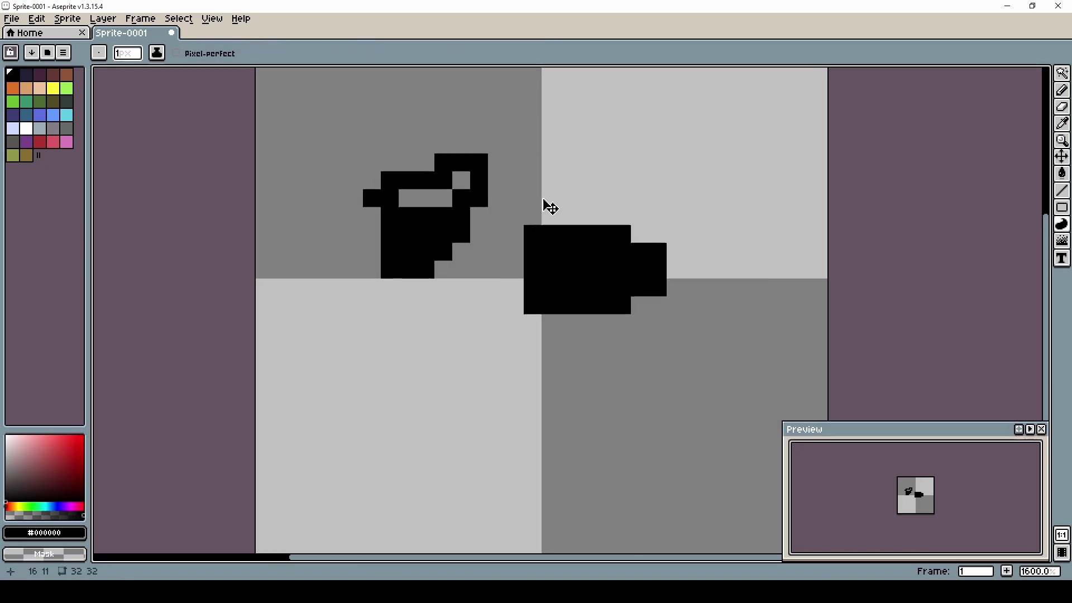
{"action": "key", "text": "ctrl+z"}
Set the Pencil tool's brush size to 1 px, testing it with a single black pixel that is undone
{"action": "key", "text": "ctrl+z"}
{"action": "key", "text": "b"}
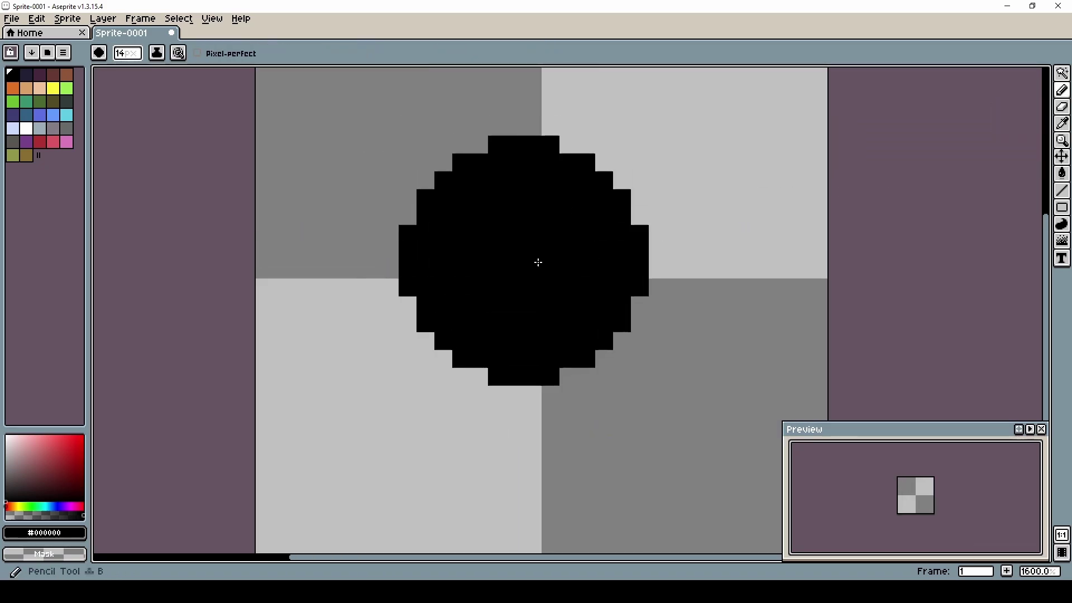
{"action": "mouse_move", "coordinate": [128, 54]}
{"action": "left_mouse_down"}
{"action": "mouse_move", "coordinate": [158, 71]}
{"action": "mouse_move", "coordinate": [116, 81]}
{"action": "left_mouse_up"}
{"action": "left_click", "coordinate": [496, 180]}
{"action": "key", "text": "ctrl+z"}
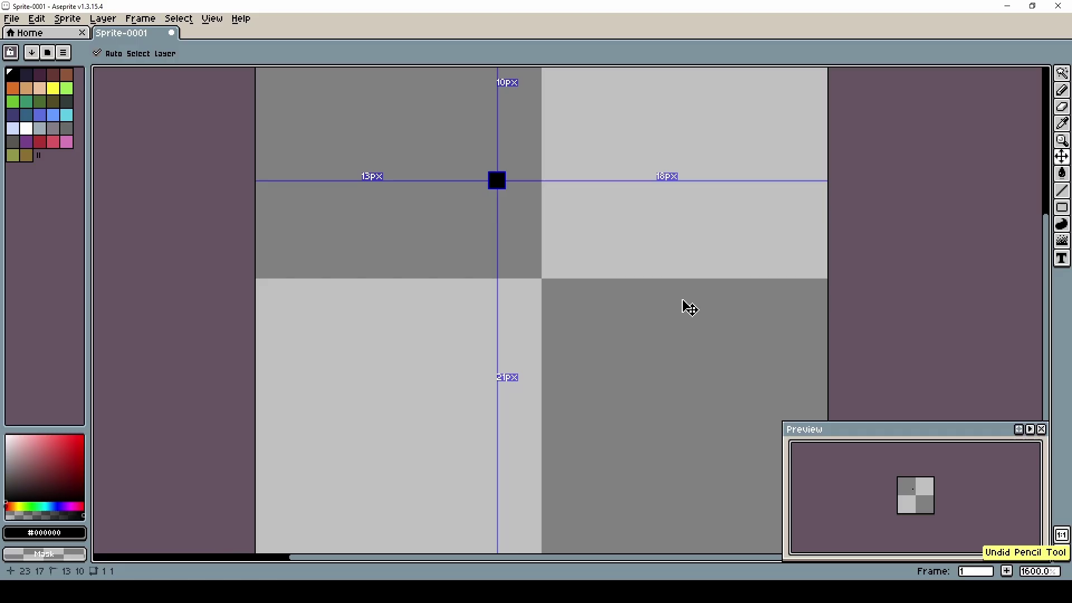
{"action": "scroll", "coordinate": [563, 262], "scroll_direction": "down", "scroll_amount": 2}
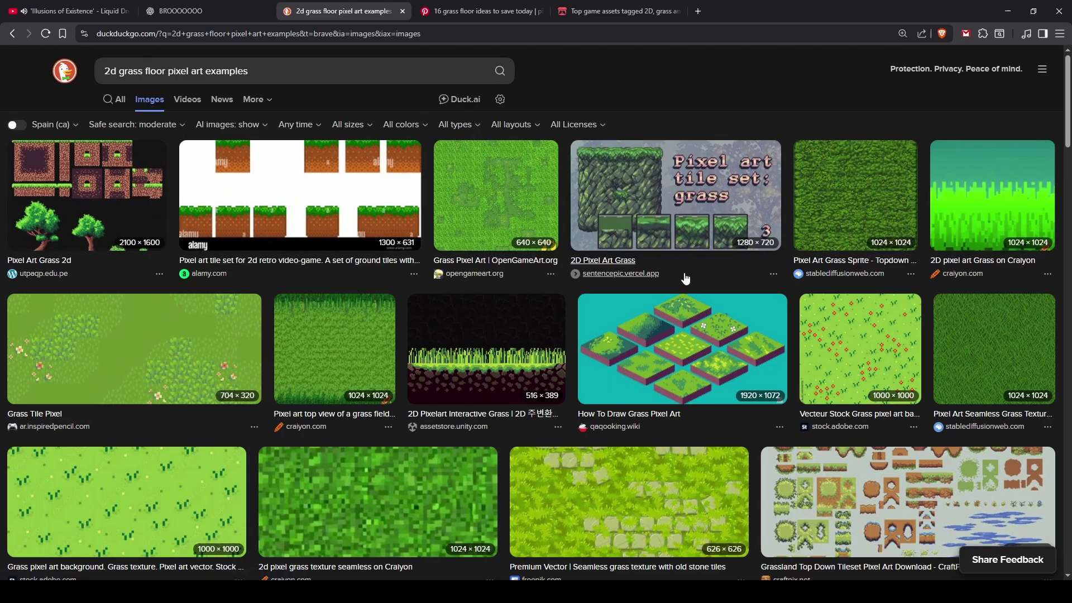
Switch to the browser and examine 2D grass floor pixel art references in the image results and on the Pinterest board
{"action": "scroll", "coordinate": [799, 335], "scroll_direction": "down", "scroll_amount": 5}
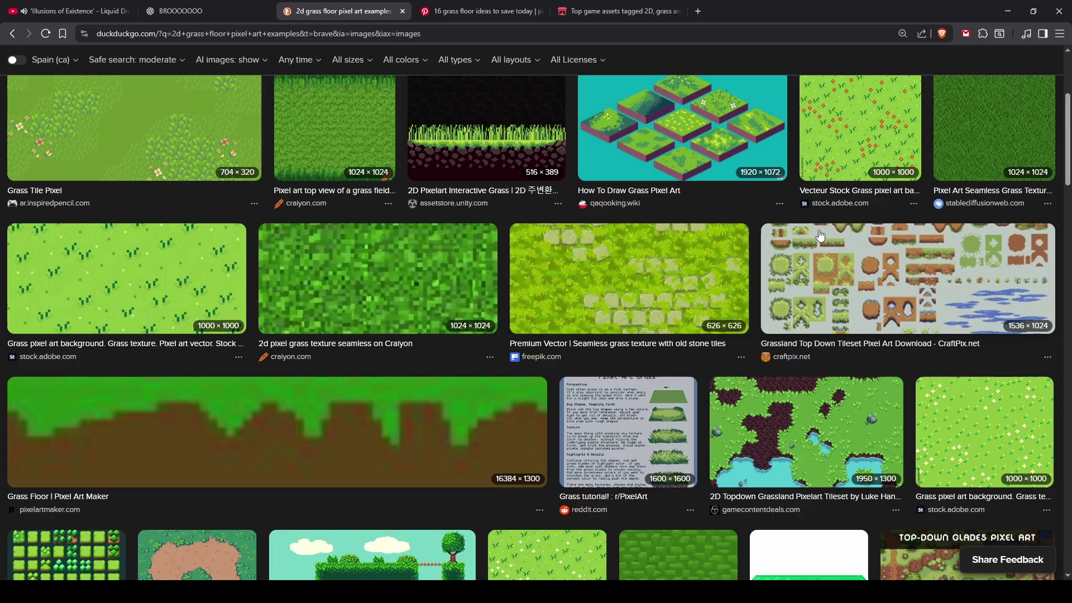
{"action": "scroll", "coordinate": [798, 255], "scroll_direction": "down", "scroll_amount": 2}
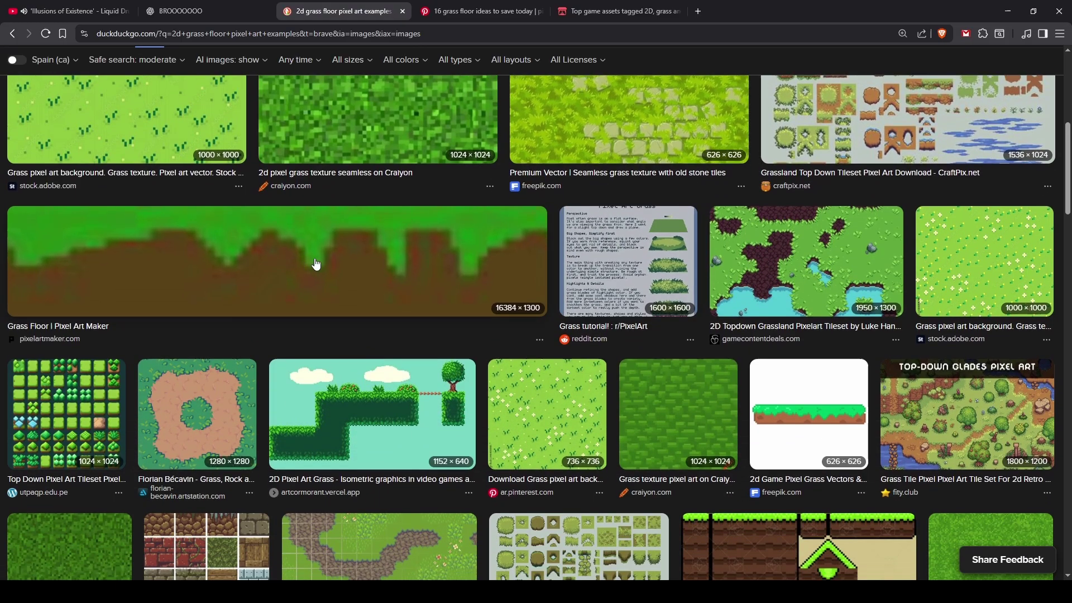
{"action": "scroll", "coordinate": [329, 268], "scroll_direction": "down", "scroll_amount": 2}
{"action": "scroll", "coordinate": [346, 277], "scroll_direction": "down", "scroll_amount": 1}
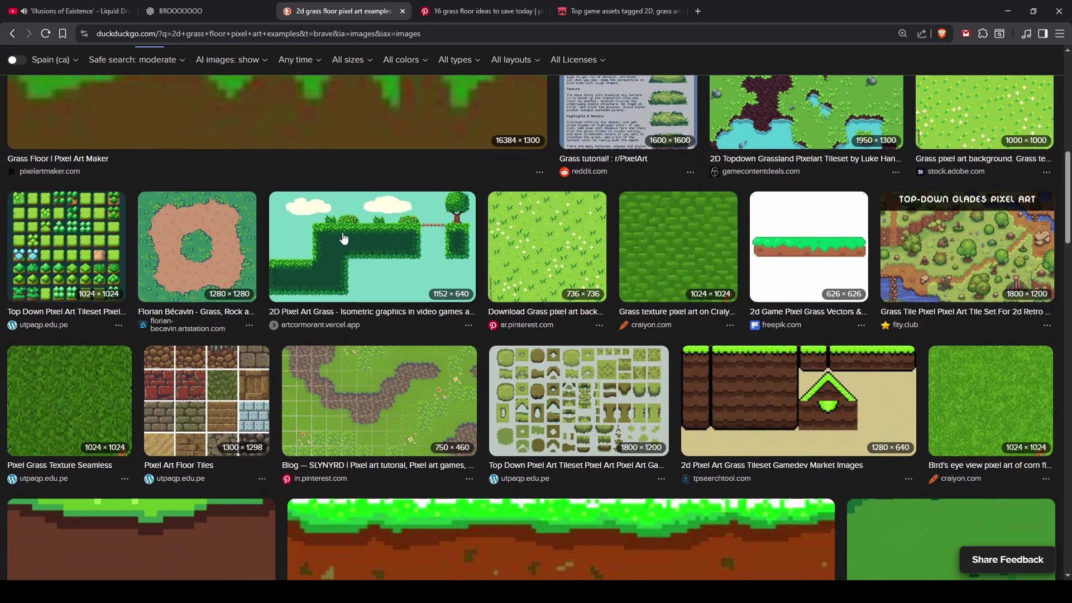
{"action": "left_click", "coordinate": [392, 239]}
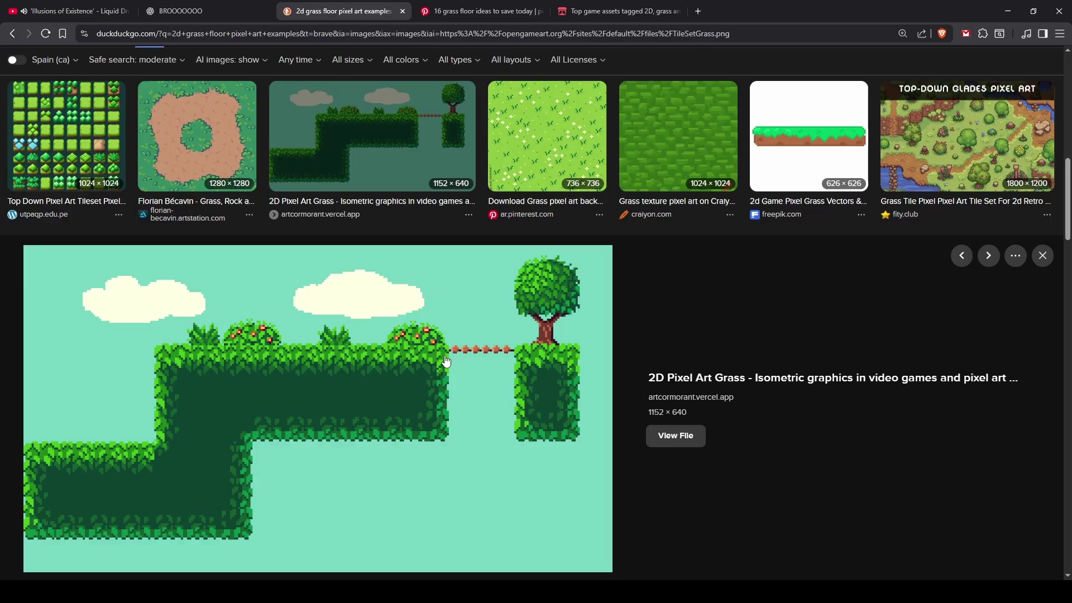
{"action": "scroll", "coordinate": [520, 201], "scroll_direction": "up", "scroll_amount": 8}
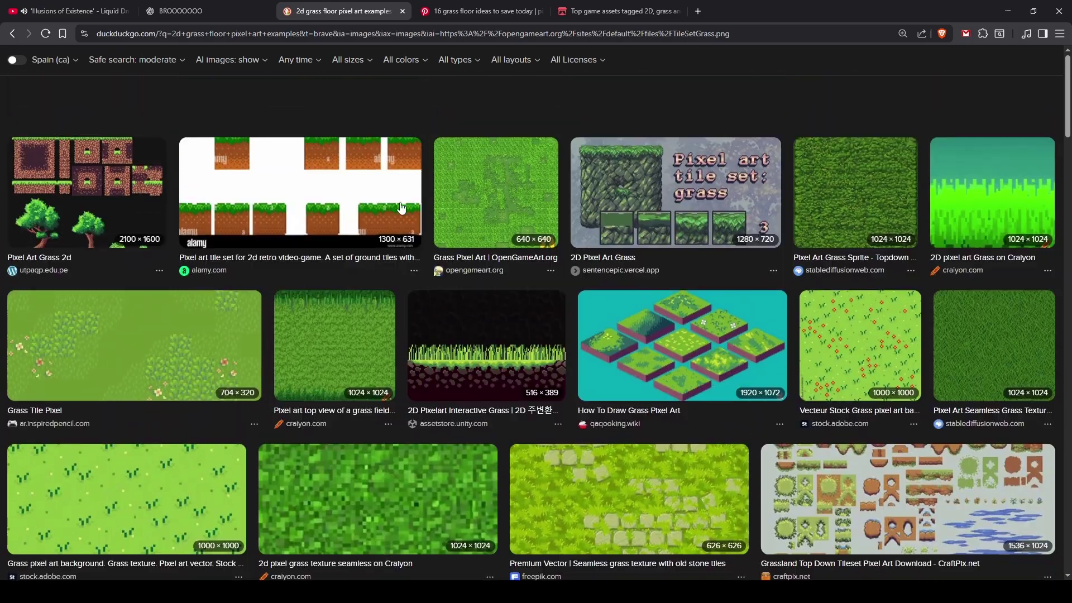
{"action": "left_click", "coordinate": [455, 8]}
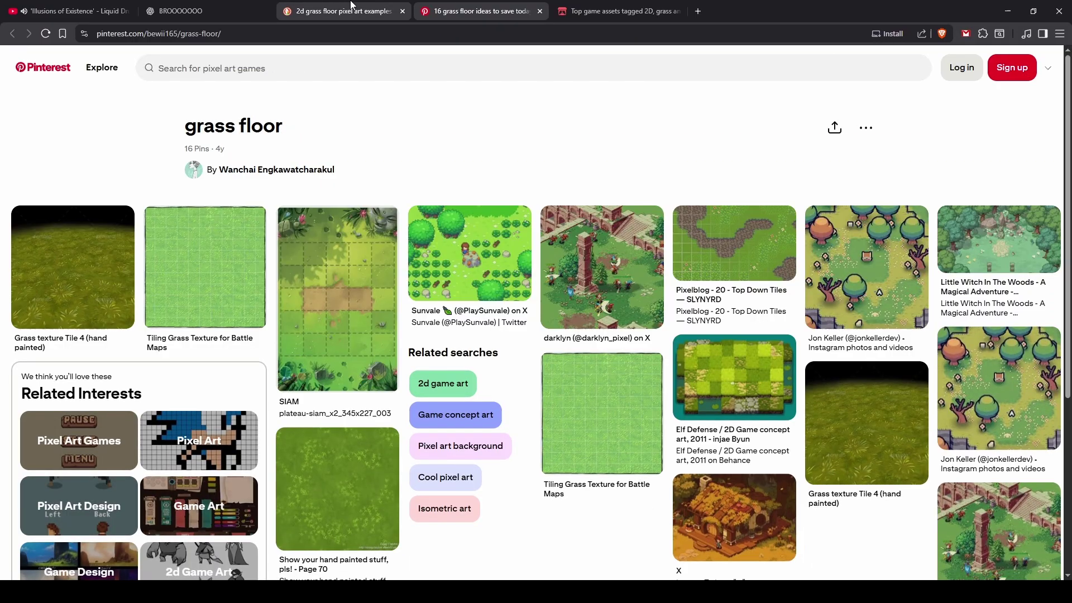
{"action": "left_click", "coordinate": [352, 7]}
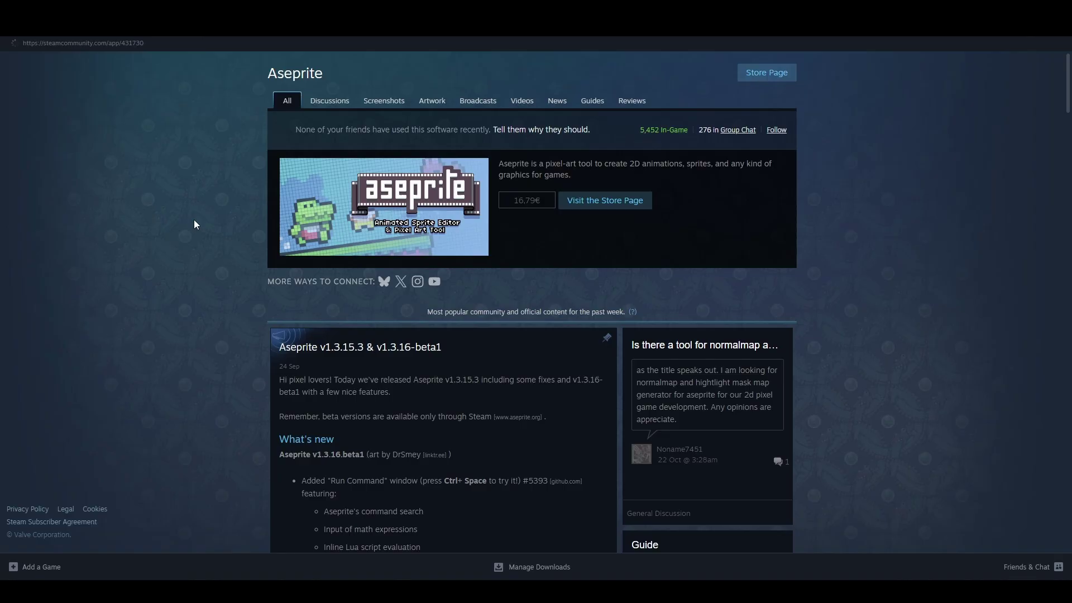
Browse the artwork and screenshots on Aseprite's Steam community page for inspiration
{"action": "scroll", "coordinate": [192, 218], "scroll_direction": "down", "scroll_amount": 5}
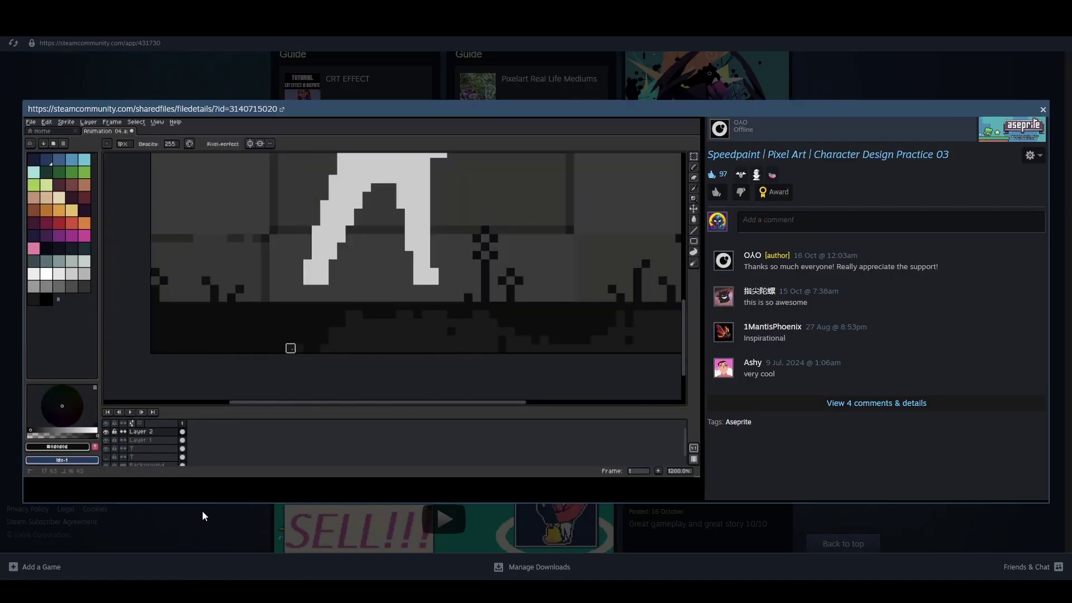
{"action": "mouse_move", "coordinate": [218, 498]}
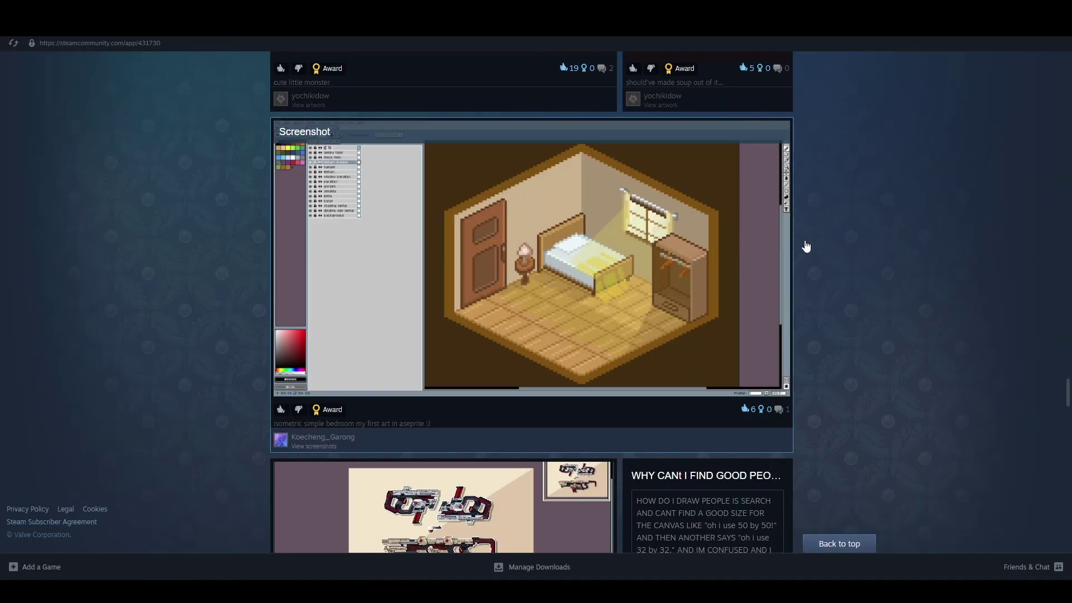
{"action": "scroll", "coordinate": [950, 182], "scroll_direction": "down", "scroll_amount": 8}
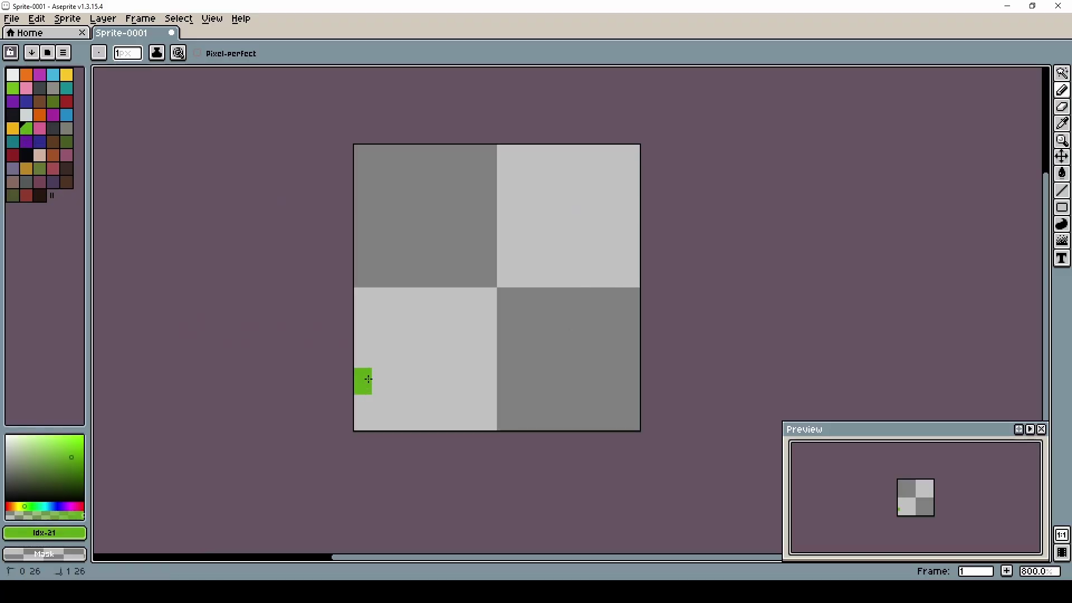
Paint a grass mound across the lower part of the sprite in layered green, light green and olive bands
{"action": "mouse_move", "coordinate": [369, 379]}
{"action": "left_mouse_down"}
{"action": "mouse_move", "coordinate": [512, 354]}
{"action": "mouse_move", "coordinate": [548, 369]}
{"action": "mouse_move", "coordinate": [417, 345]}
{"action": "left_mouse_up"}
{"action": "left_click", "coordinate": [13, 90]}
{"action": "mouse_move", "coordinate": [378, 407]}
{"action": "left_mouse_down"}
{"action": "mouse_move", "coordinate": [587, 386]}
{"action": "mouse_move", "coordinate": [429, 413]}
{"action": "mouse_move", "coordinate": [525, 420]}
{"action": "mouse_move", "coordinate": [427, 412]}
{"action": "mouse_move", "coordinate": [625, 426]}
{"action": "mouse_move", "coordinate": [466, 427]}
{"action": "left_mouse_up"}
{"action": "left_click", "coordinate": [42, 169]}
Paint a brown dirt strip beneath the grass along the sprite's bottom edge and add dark brown patches and specks
{"action": "left_click", "coordinate": [67, 182]}
{"action": "scroll", "coordinate": [436, 402], "scroll_direction": "down", "scroll_amount": 3, "text": "ctrl"}
{"action": "left_click", "coordinate": [40, 196]}
{"action": "left_click_drag", "start_coordinate": [527, 417], "coordinate": [484, 417]}
{"action": "left_click_drag", "start_coordinate": [555, 426], "coordinate": [636, 417]}
{"action": "scroll", "coordinate": [513, 431], "scroll_direction": "up", "scroll_amount": 1}
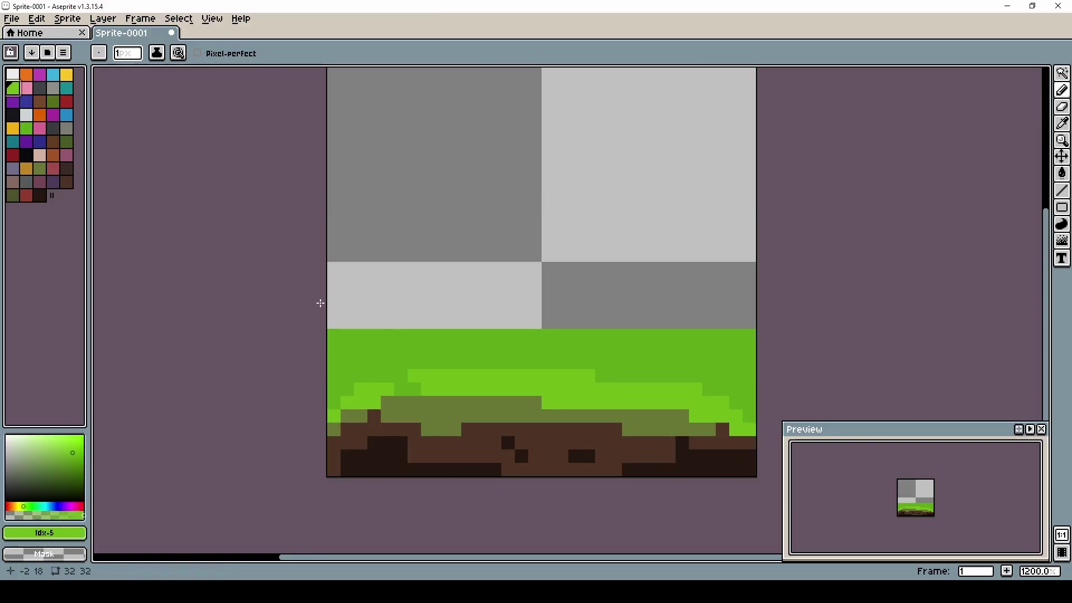
Draw light green one-pixel-wide grass blades rising from the grass on the sprite's left half and middle
{"action": "left_click_drag", "start_coordinate": [374, 322], "coordinate": [361, 281]}
{"action": "left_click_drag", "start_coordinate": [414, 335], "coordinate": [415, 296]}
{"action": "left_click_drag", "start_coordinate": [442, 323], "coordinate": [429, 282]}
{"action": "left_click", "coordinate": [440, 270]}
{"action": "scroll", "coordinate": [425, 310], "scroll_direction": "down", "scroll_amount": 1}
{"action": "left_click_drag", "start_coordinate": [516, 325], "coordinate": [498, 300]}
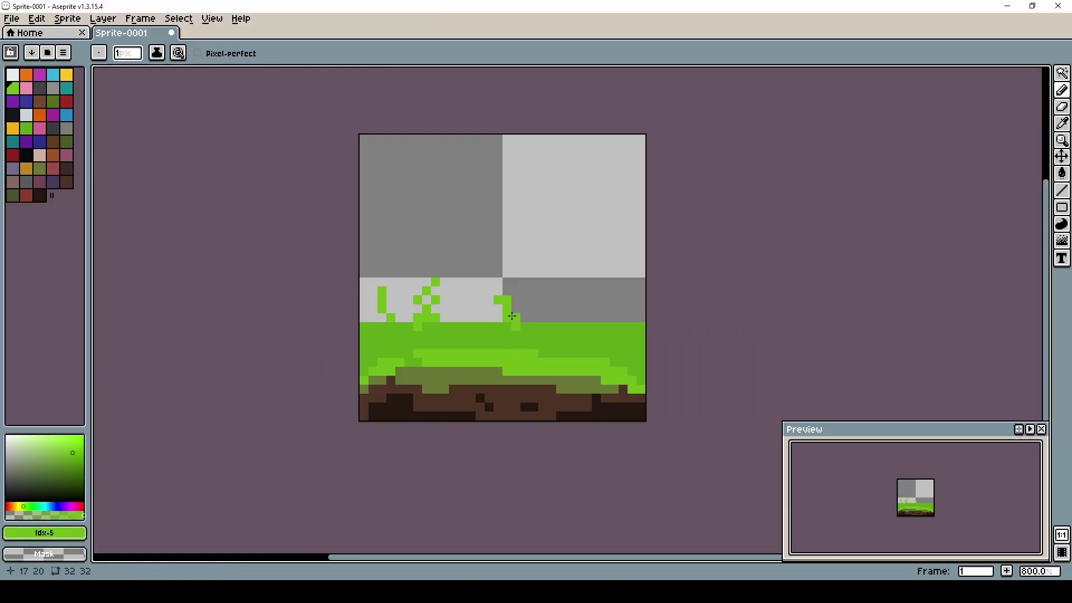
Draw more light green blades above the grass on the right half and add darker green pixels at the right edge
{"action": "left_click", "coordinate": [569, 309]}
{"action": "middle_click_drag", "start_coordinate": [570, 309], "coordinate": [620, 270]}
{"action": "left_click", "coordinate": [479, 295], "text": "alt"}
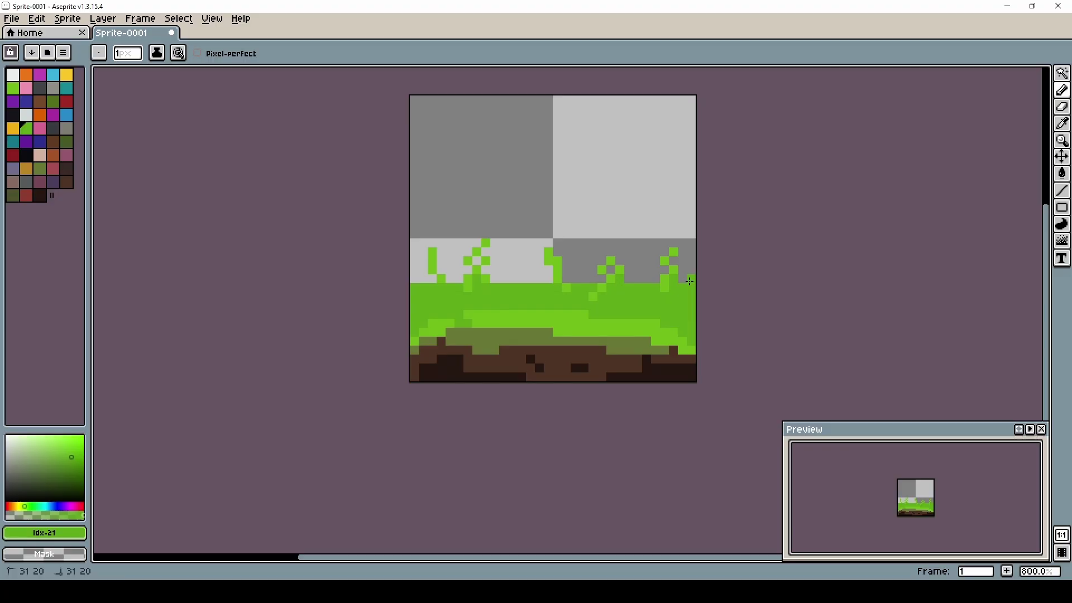
{"action": "middle_click_drag", "start_coordinate": [689, 281], "coordinate": [681, 327]}
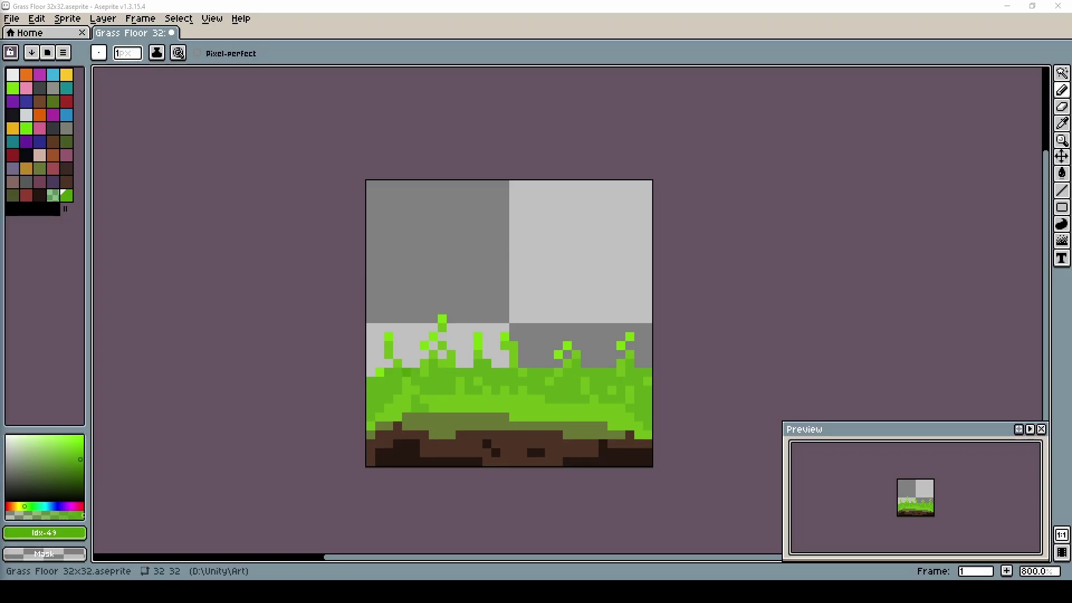
Fill the light green band in the lower part of the grass with the darker palette green using the Paint Bucket
{"action": "left_click", "coordinate": [1062, 173]}
{"action": "left_click", "coordinate": [437, 350], "text": "alt"}
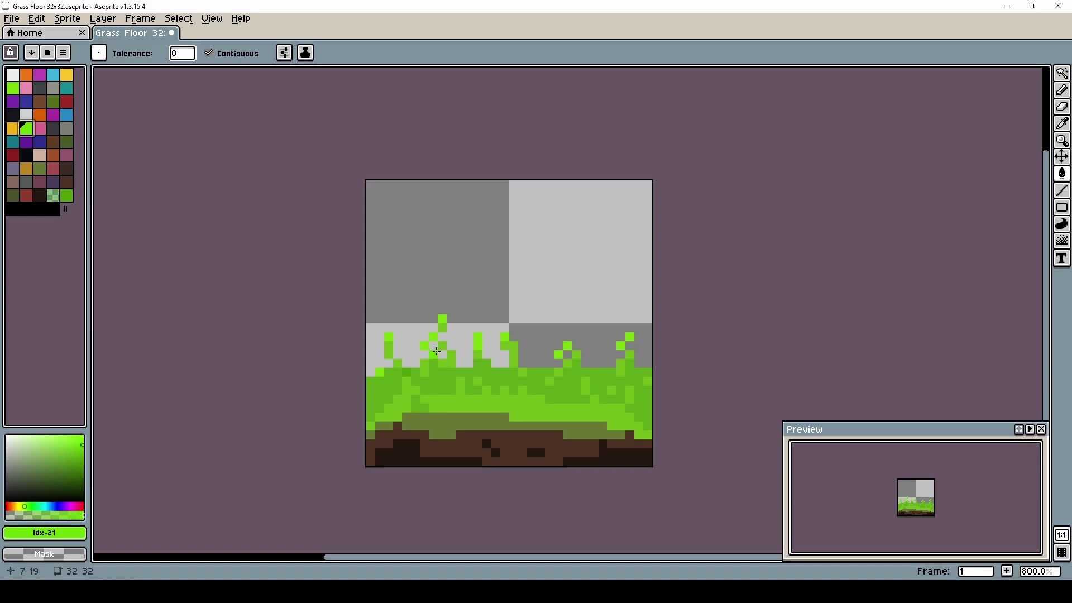
{"action": "left_click", "coordinate": [66, 195]}
{"action": "left_click", "coordinate": [478, 374]}
{"action": "key", "text": "ctrl+z"}
{"action": "left_click", "coordinate": [480, 404]}
{"action": "left_click", "coordinate": [399, 408]}
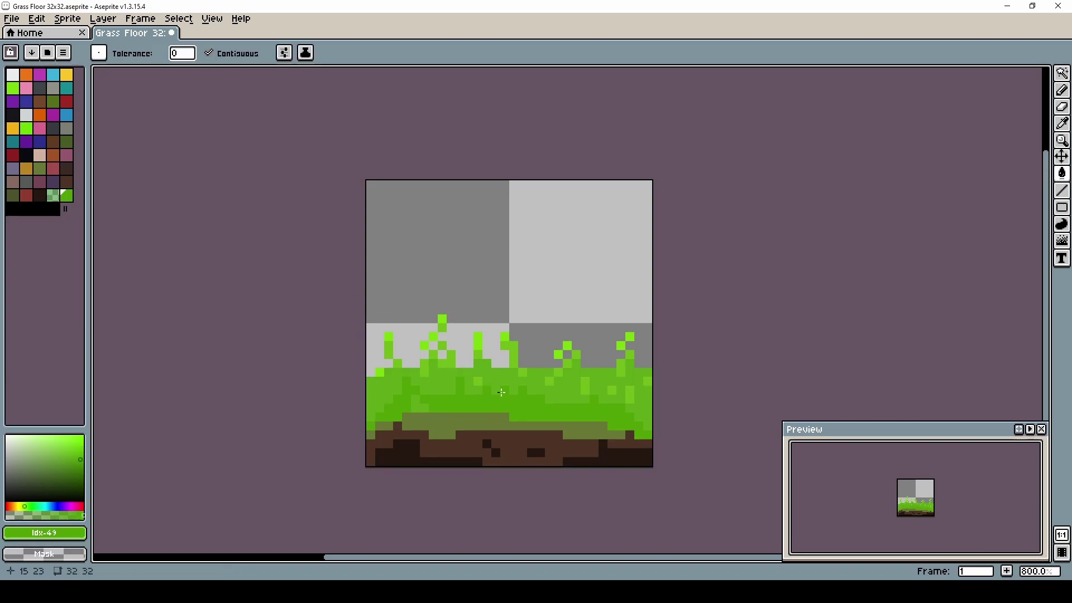
Draw bright green highlight pixels at intervals along the grass's top edge, from the sprite's left border to its right border
{"action": "left_click", "coordinate": [1062, 90]}
{"action": "left_click", "coordinate": [26, 128]}
{"action": "left_click_drag", "start_coordinate": [371, 390], "coordinate": [389, 373]}
{"action": "left_click", "coordinate": [415, 372]}
{"action": "left_click_drag", "start_coordinate": [460, 373], "coordinate": [469, 382]}
{"action": "key", "text": "ctrl+z"}
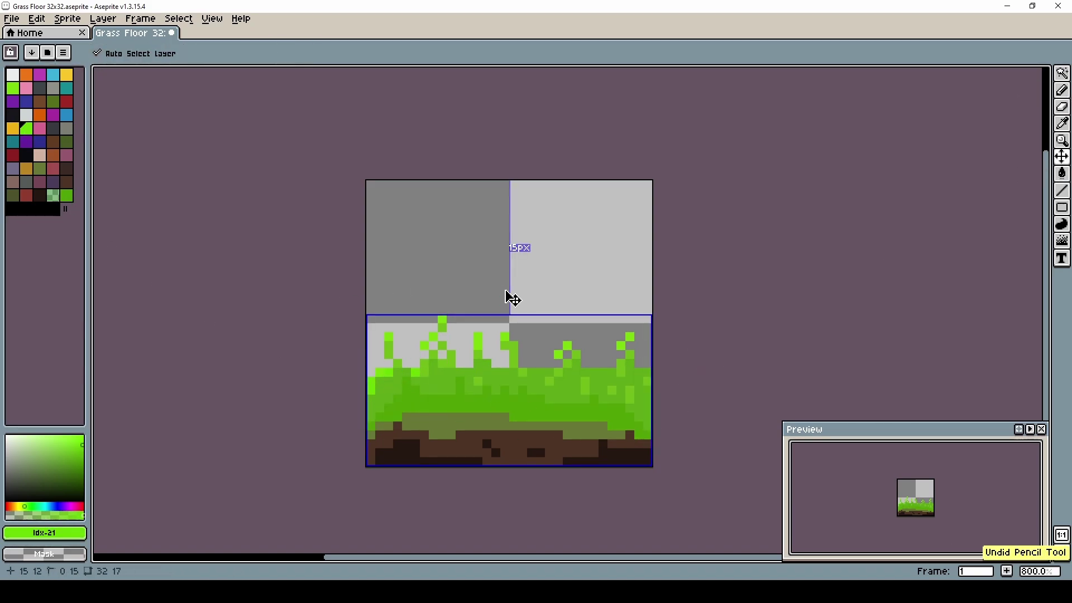
{"action": "left_click", "coordinate": [549, 373]}
{"action": "left_click_drag", "start_coordinate": [603, 372], "coordinate": [613, 372]}
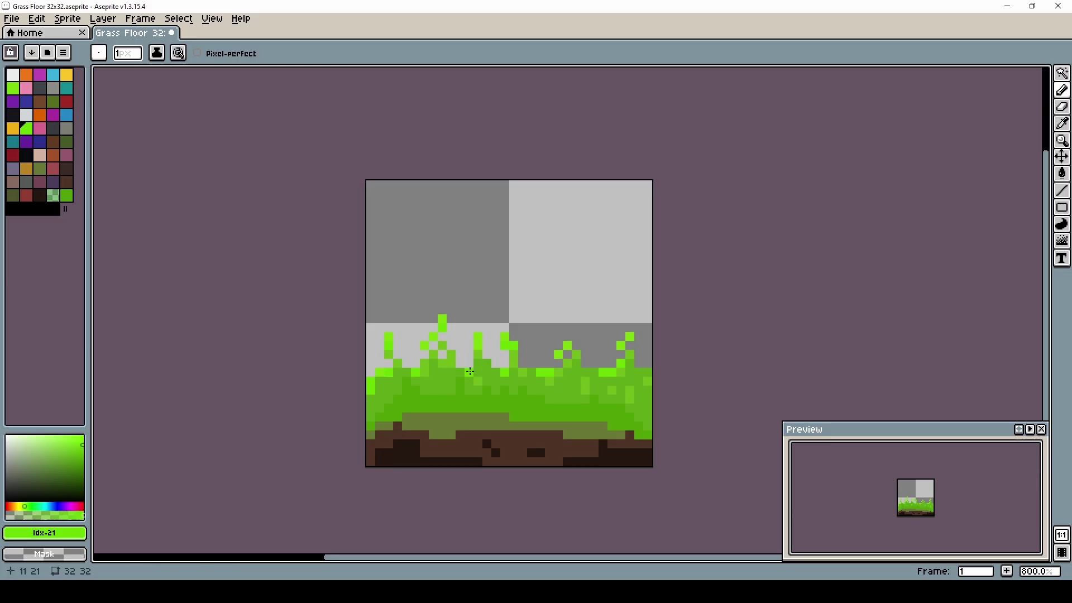
{"action": "scroll", "coordinate": [537, 362], "scroll_direction": "down", "scroll_amount": 3}
{"action": "scroll", "coordinate": [503, 380], "scroll_direction": "up", "scroll_amount": 3}
{"action": "left_click", "coordinate": [679, 357]}
Sample the medium green from the grass, paint linking pixels along the right half's top edge, and add that colour to the palette
{"action": "left_click", "coordinate": [66, 195]}
{"action": "left_click", "coordinate": [53, 196]}
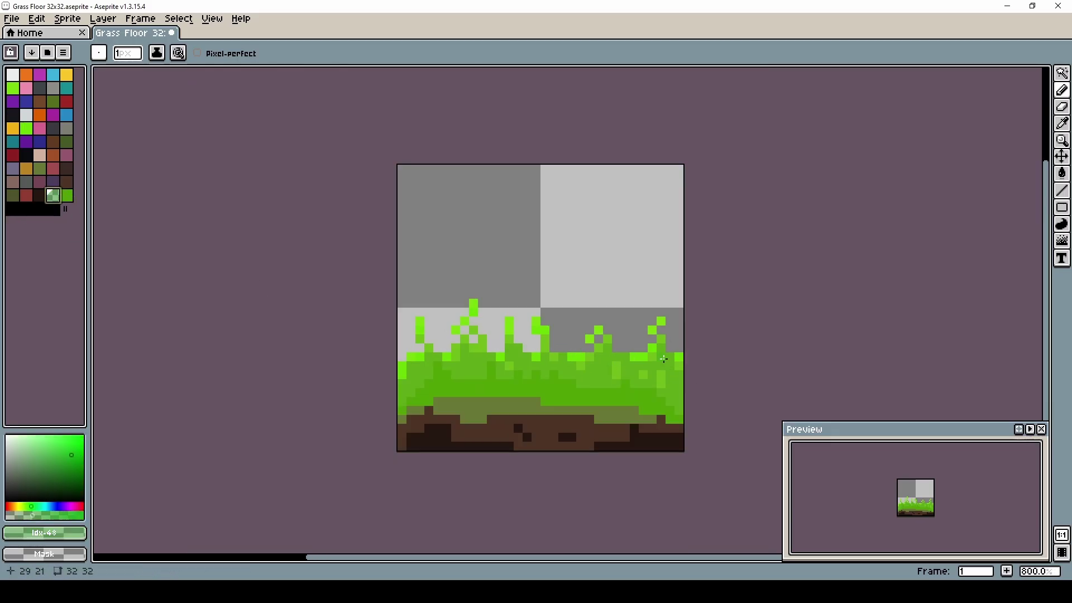
{"action": "left_click", "coordinate": [1067, 125]}
{"action": "left_click", "coordinate": [617, 370]}
{"action": "left_click", "coordinate": [1062, 89]}
{"action": "left_click_drag", "start_coordinate": [670, 357], "coordinate": [670, 366]}
{"action": "left_click_drag", "start_coordinate": [625, 357], "coordinate": [608, 357]}
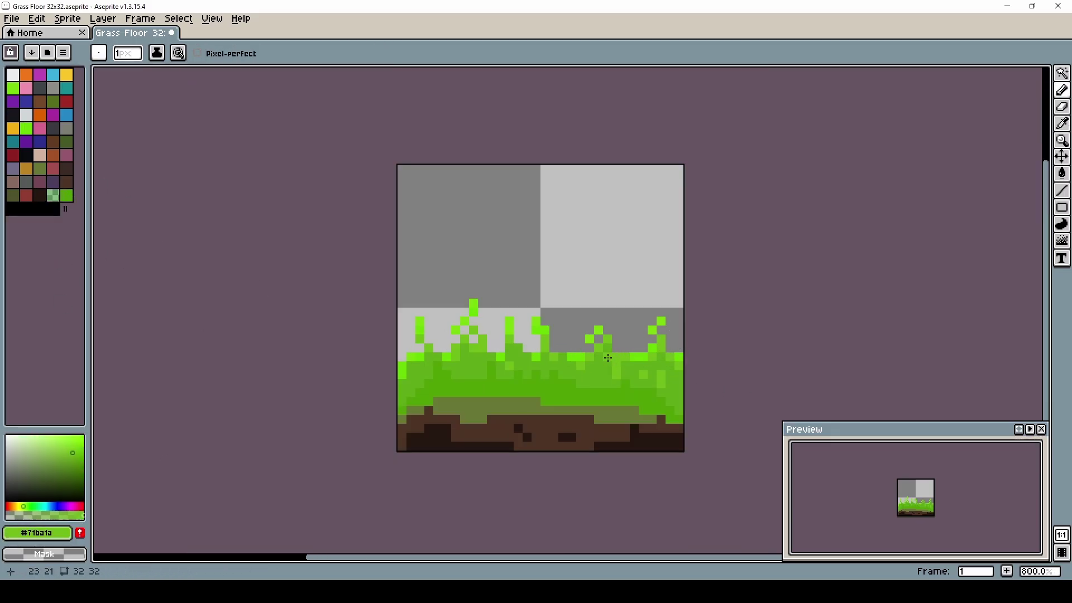
{"action": "left_click", "coordinate": [608, 348]}
{"action": "left_click", "coordinate": [79, 533]}
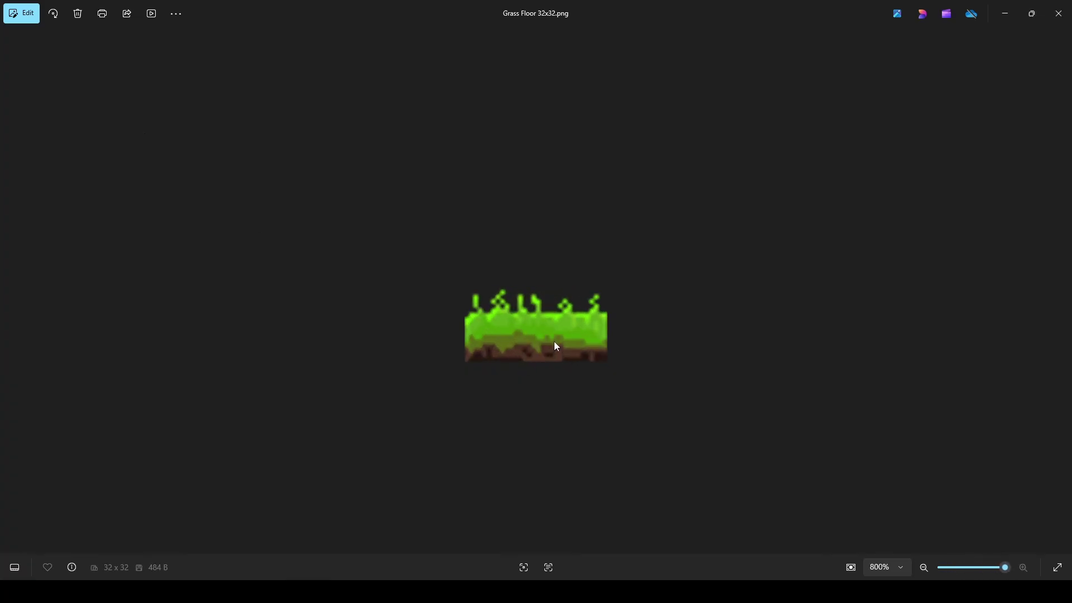
{"action": "scroll", "coordinate": [555, 347], "scroll_direction": "down", "scroll_amount": 5}
{"action": "scroll", "coordinate": [539, 307], "scroll_direction": "up", "scroll_amount": 2}
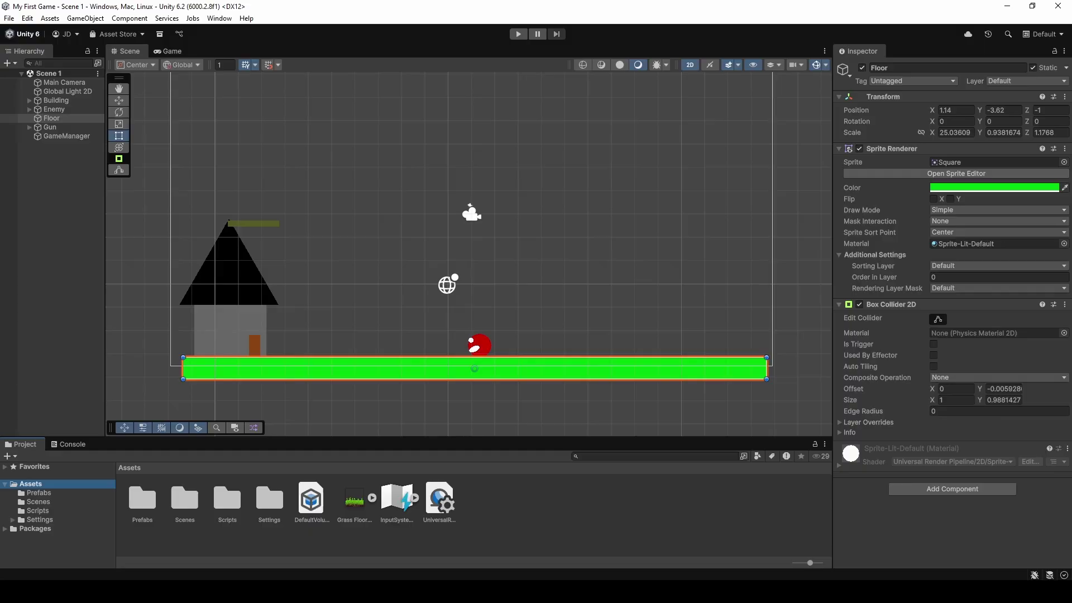
In Unity, set the Grass Floor 32x32 texture to Multiple sprite mode with 32 pixels per unit and apply the import settings
{"action": "left_click", "coordinate": [356, 502]}
{"action": "left_click", "coordinate": [948, 128]}
{"action": "left_click", "coordinate": [950, 139]}
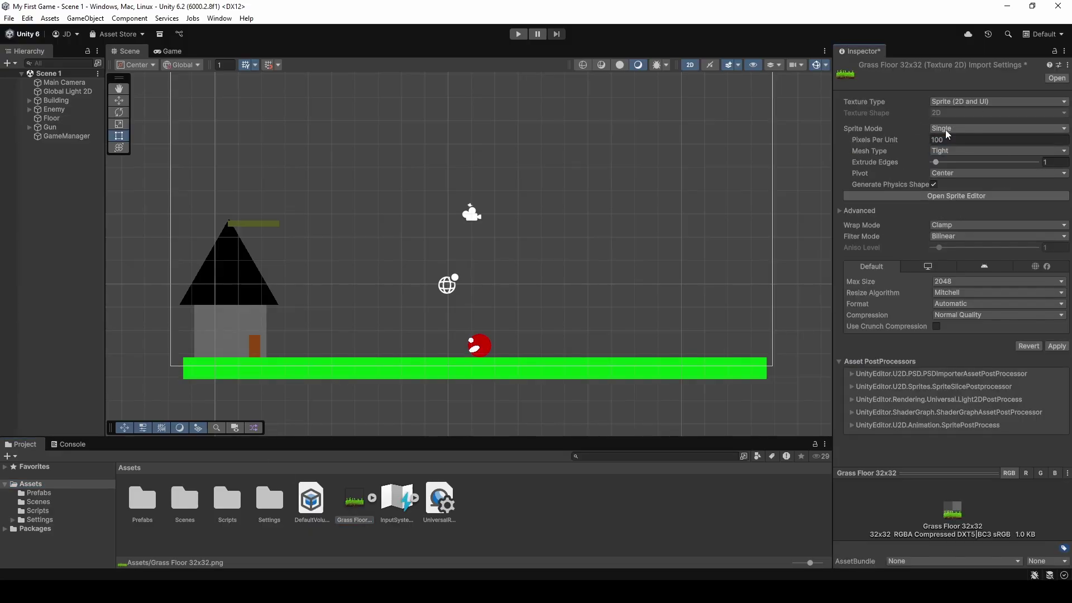
{"action": "left_click", "coordinate": [947, 129]}
{"action": "left_click", "coordinate": [952, 153]}
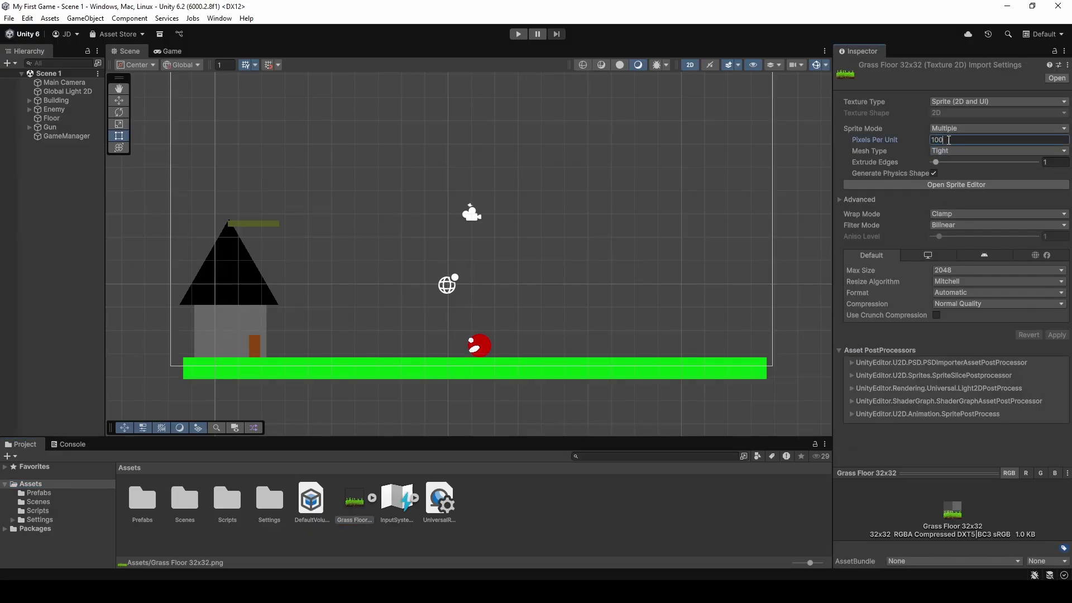
{"action": "type", "text": "32"}
{"action": "key", "text": "Return"}
{"action": "left_click", "coordinate": [1056, 335]}
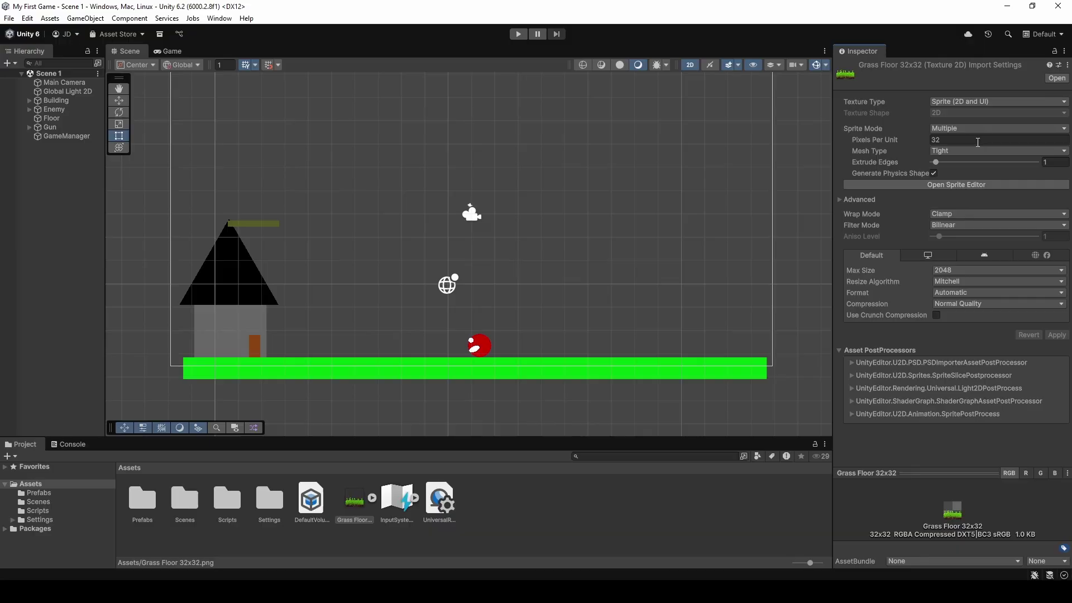
{"action": "left_click", "coordinate": [843, 200]}
{"action": "left_click", "coordinate": [843, 200]}
{"action": "left_click", "coordinate": [748, 367]}
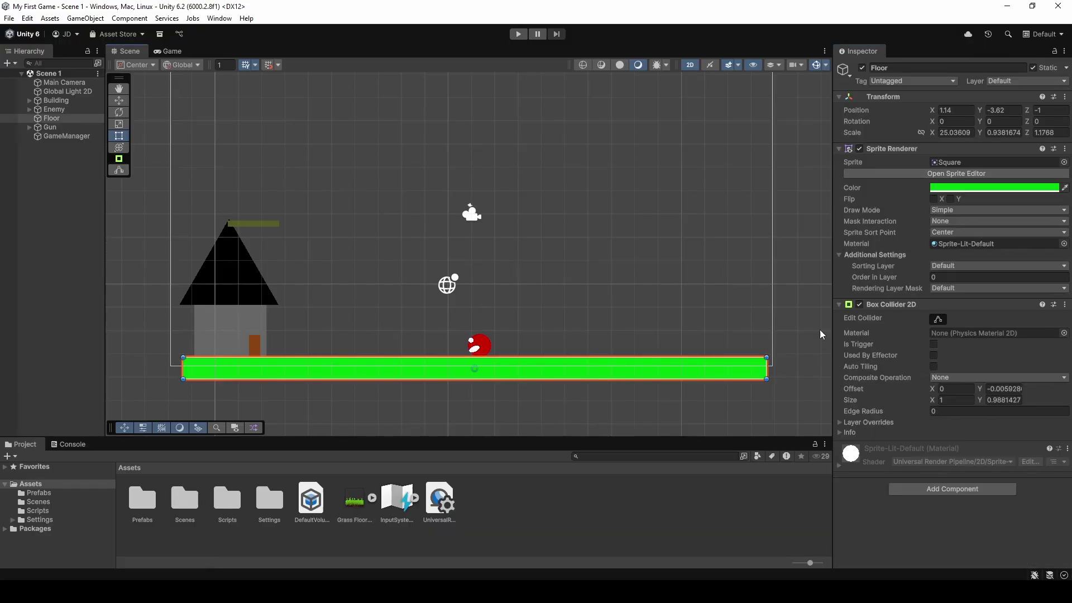
{"action": "left_click", "coordinate": [1034, 190]}
{"action": "left_click", "coordinate": [953, 174]}
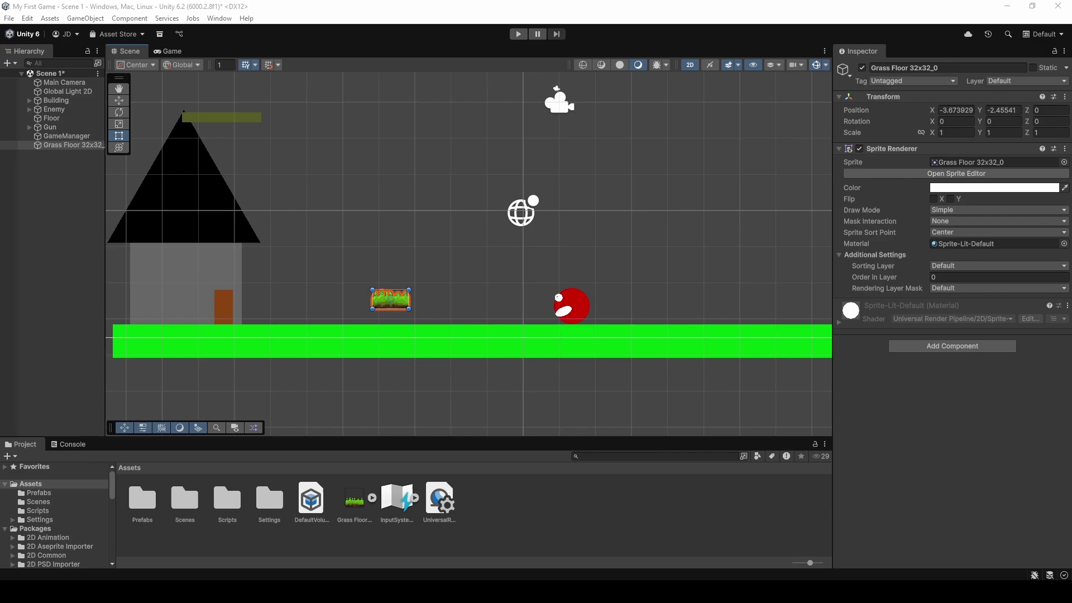
Place two more Grass Floor 32x32 sprites in the scene, side by side with the first one
{"action": "left_click", "coordinate": [344, 502]}
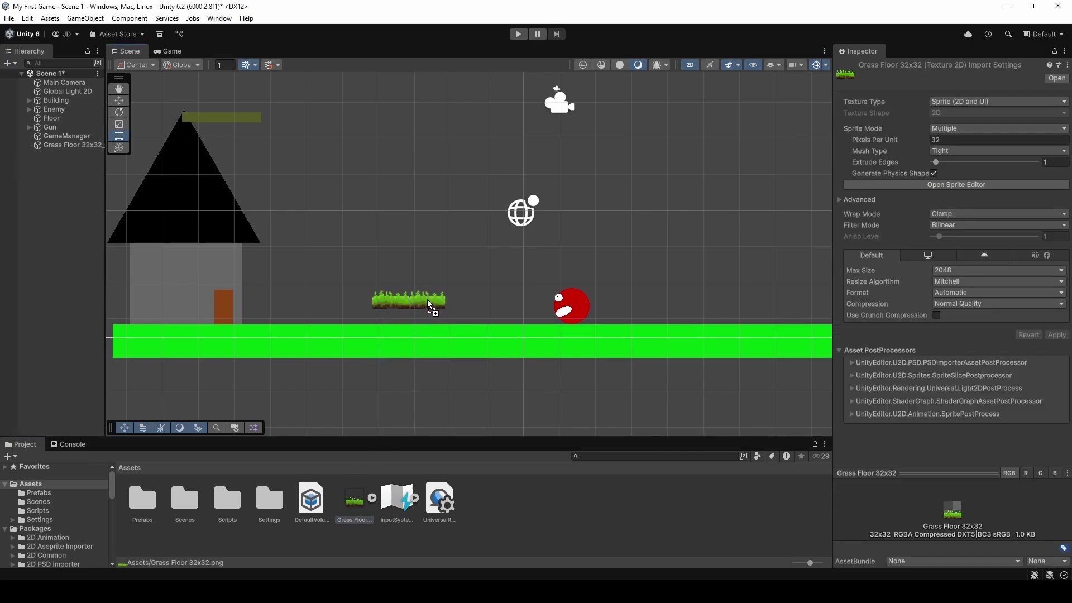
{"action": "left_click_drag", "start_coordinate": [426, 299], "coordinate": [464, 301]}
{"action": "left_click", "coordinate": [498, 391]}
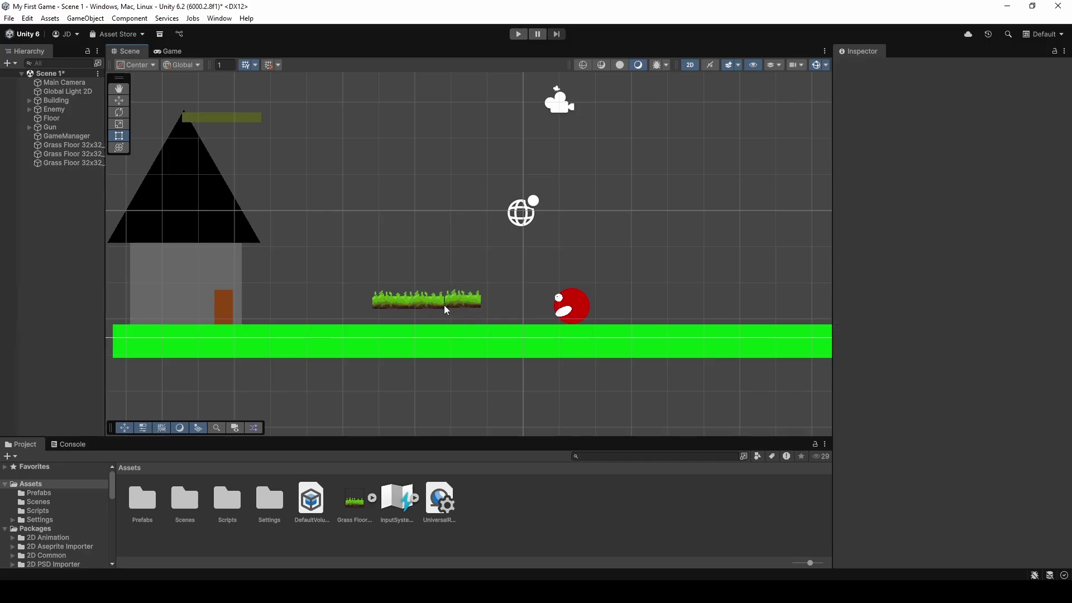
{"action": "scroll", "coordinate": [445, 296], "scroll_direction": "up", "scroll_amount": 3}
{"action": "scroll", "coordinate": [449, 293], "scroll_direction": "up", "scroll_amount": 5}
{"action": "scroll", "coordinate": [446, 302], "scroll_direction": "down", "scroll_amount": 4}
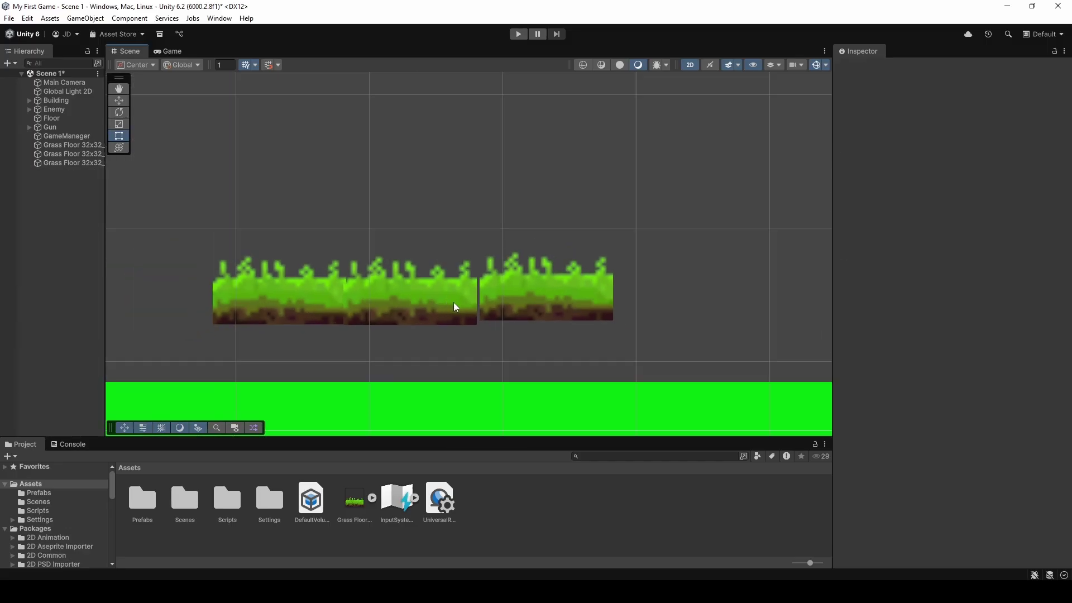
Read the steps for creating a tile palette in the Unity Manual in the browser, and return to the Unity editor
{"action": "key", "text": "alt+Tab"}
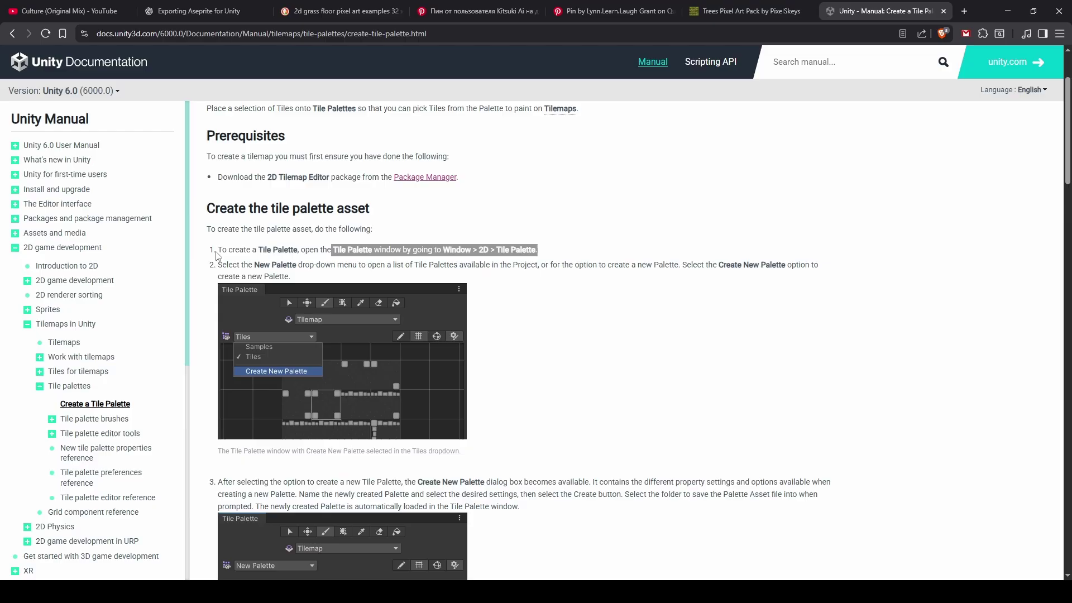
{"action": "left_click_drag", "start_coordinate": [221, 251], "coordinate": [533, 249]}
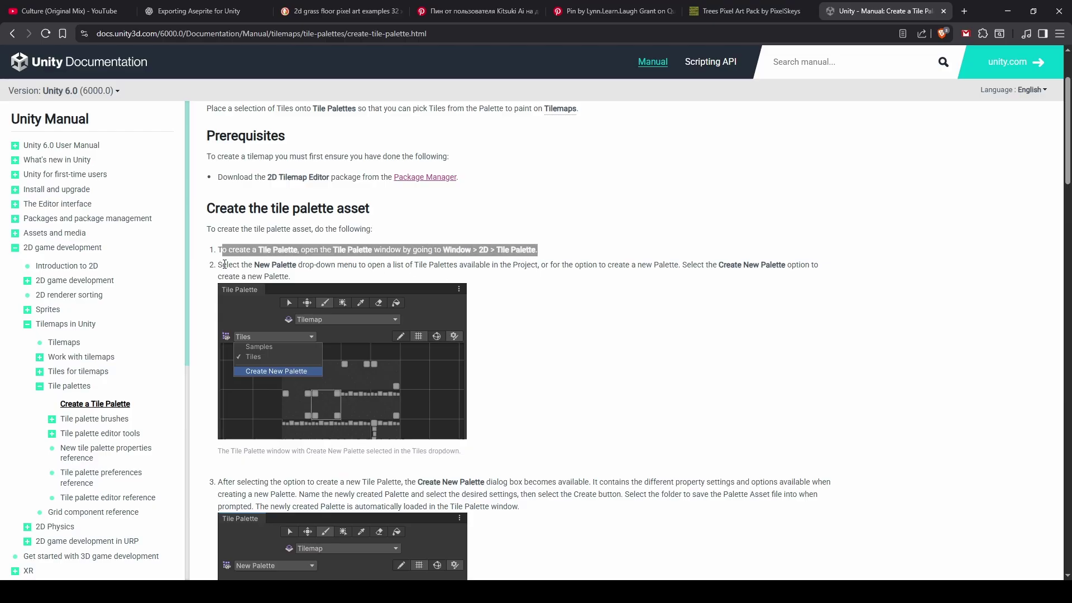
{"action": "left_click_drag", "start_coordinate": [218, 265], "coordinate": [246, 264]}
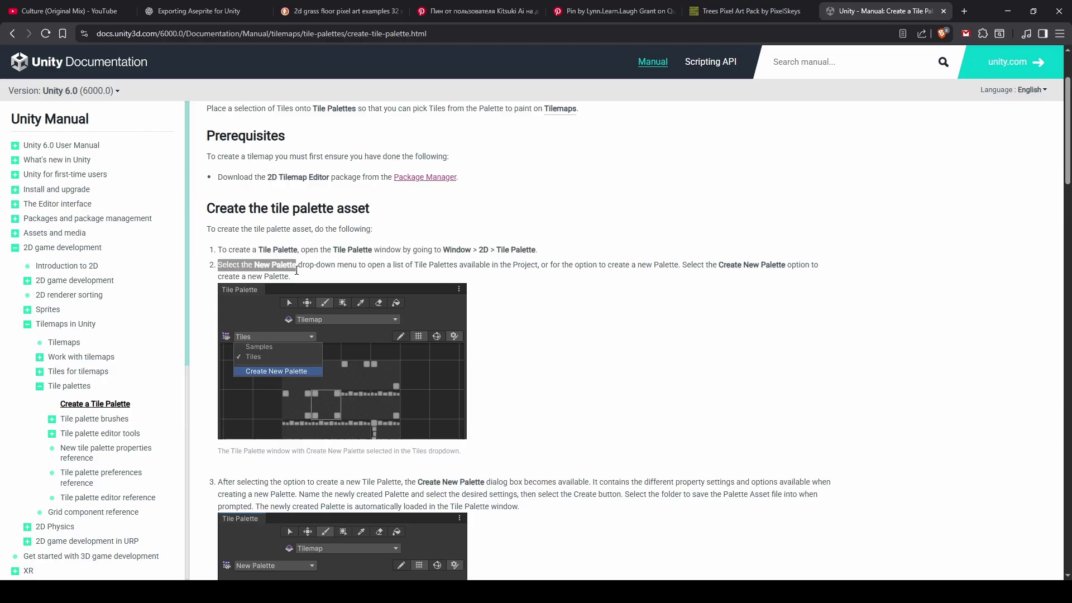
{"action": "key", "text": "alt+Tab"}
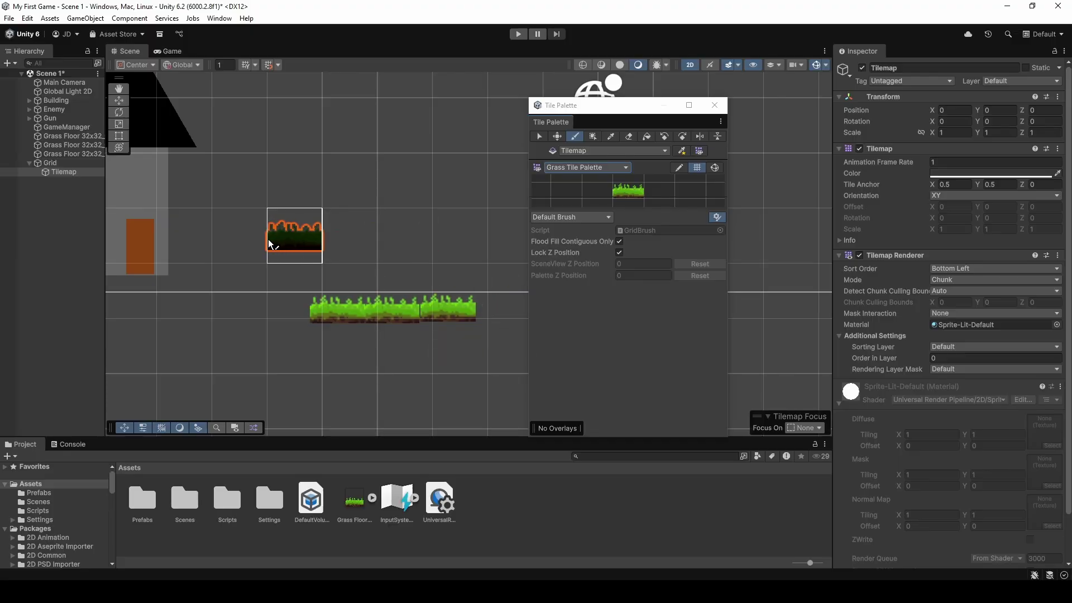
Paint a few trial grass tiles on the tilemap from the Grass Tile Palette and erase them again
{"action": "left_click", "coordinate": [622, 187]}
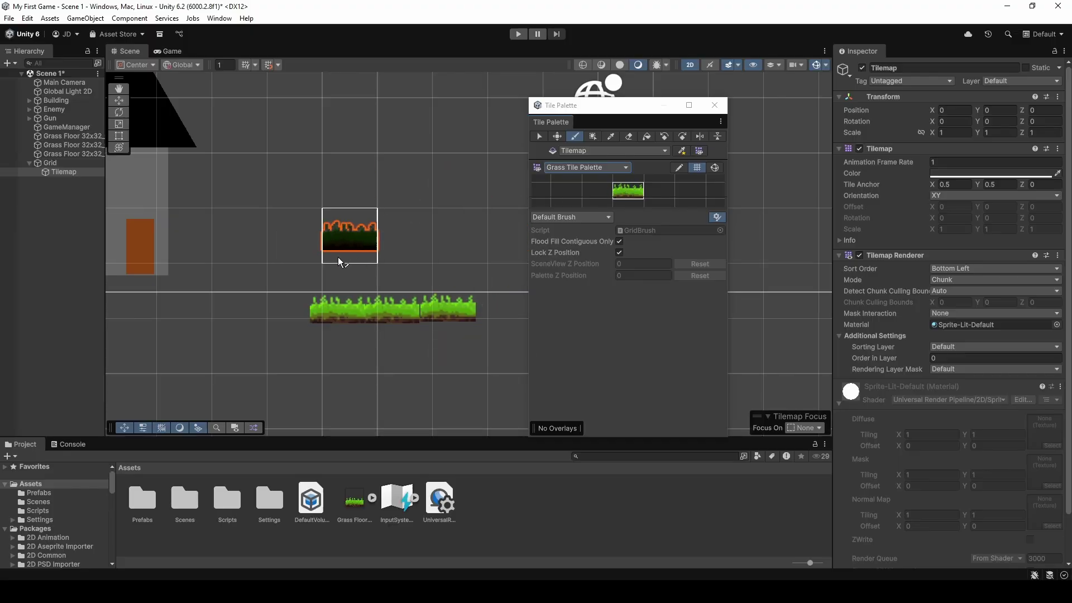
{"action": "mouse_move", "coordinate": [390, 251]}
{"action": "left_mouse_down"}
{"action": "mouse_move", "coordinate": [321, 252]}
{"action": "mouse_move", "coordinate": [350, 180]}
{"action": "mouse_move", "coordinate": [390, 179]}
{"action": "left_mouse_up"}
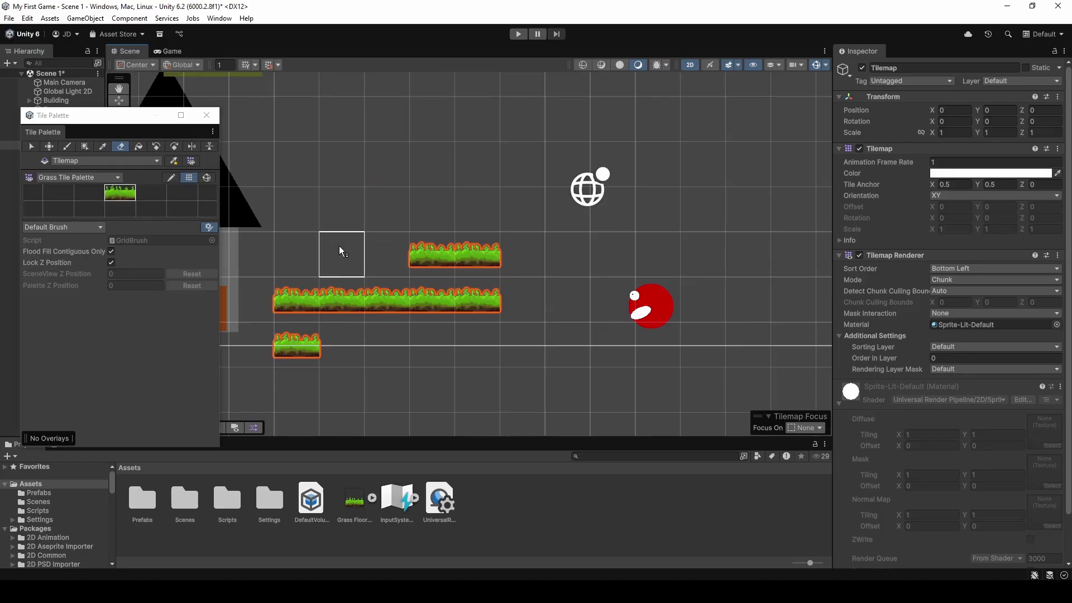
{"action": "mouse_move", "coordinate": [341, 251]}
{"action": "left_mouse_down"}
{"action": "mouse_move", "coordinate": [479, 253]}
{"action": "mouse_move", "coordinate": [333, 290]}
{"action": "mouse_move", "coordinate": [327, 319]}
{"action": "mouse_move", "coordinate": [525, 330]}
{"action": "left_mouse_up"}
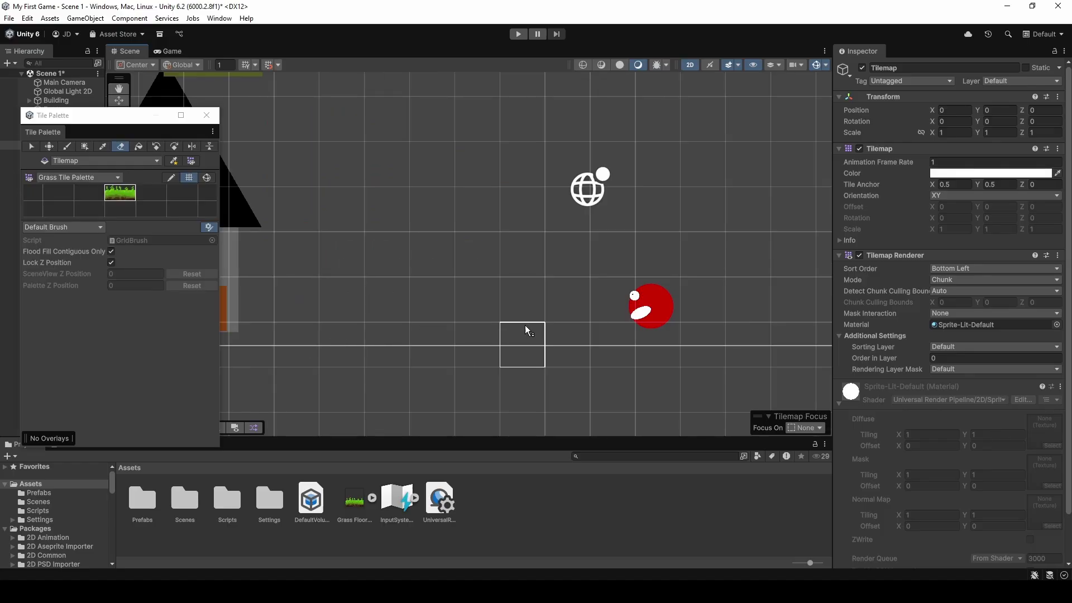
Paint a continuous row of grass tiles along the lower edge of the camera frame, spanning its full width
{"action": "scroll", "coordinate": [522, 333], "scroll_direction": "down", "scroll_amount": 6}
{"action": "scroll", "coordinate": [708, 335], "scroll_direction": "up", "scroll_amount": 2}
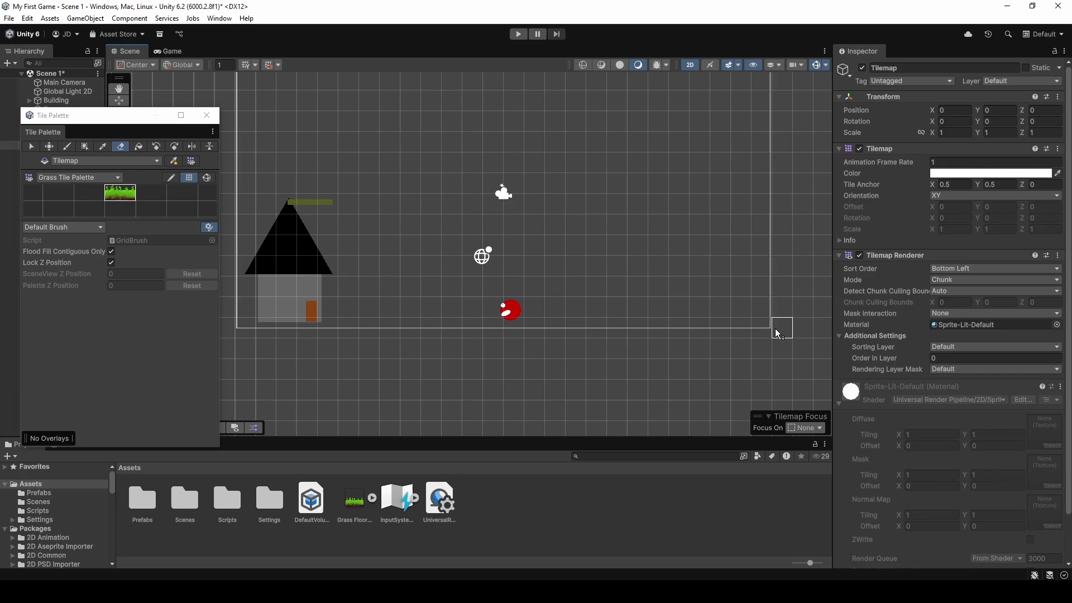
{"action": "key", "text": "b"}
{"action": "left_click_drag", "start_coordinate": [240, 328], "coordinate": [768, 336]}
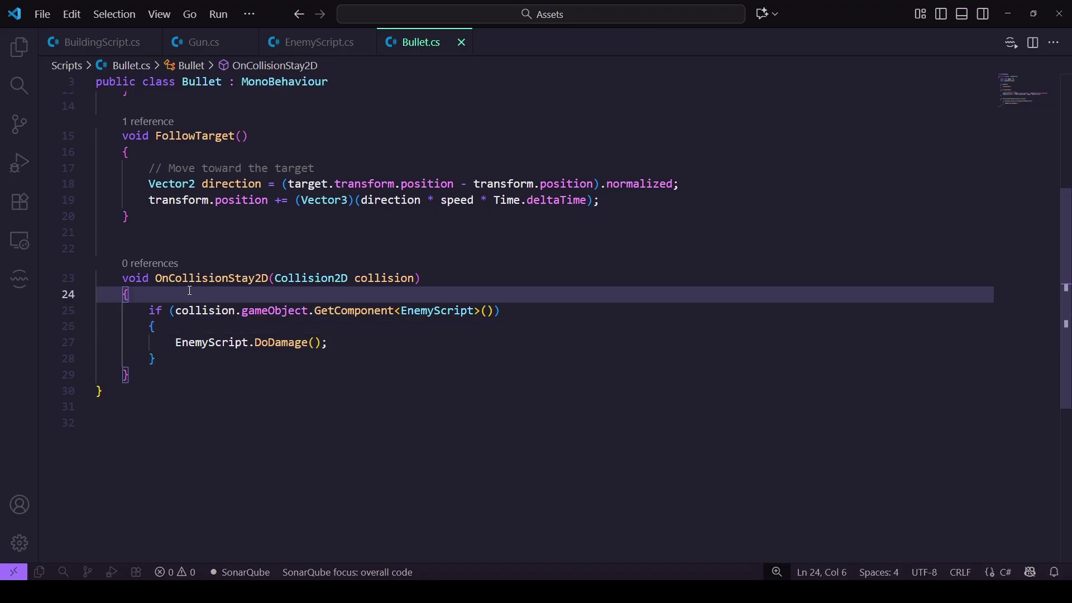
In Bullet.cs in VS Code, insert a line starting with "Enemy enemy =" at the beginning of OnCollisionStay2D
{"action": "key", "text": "Return"}
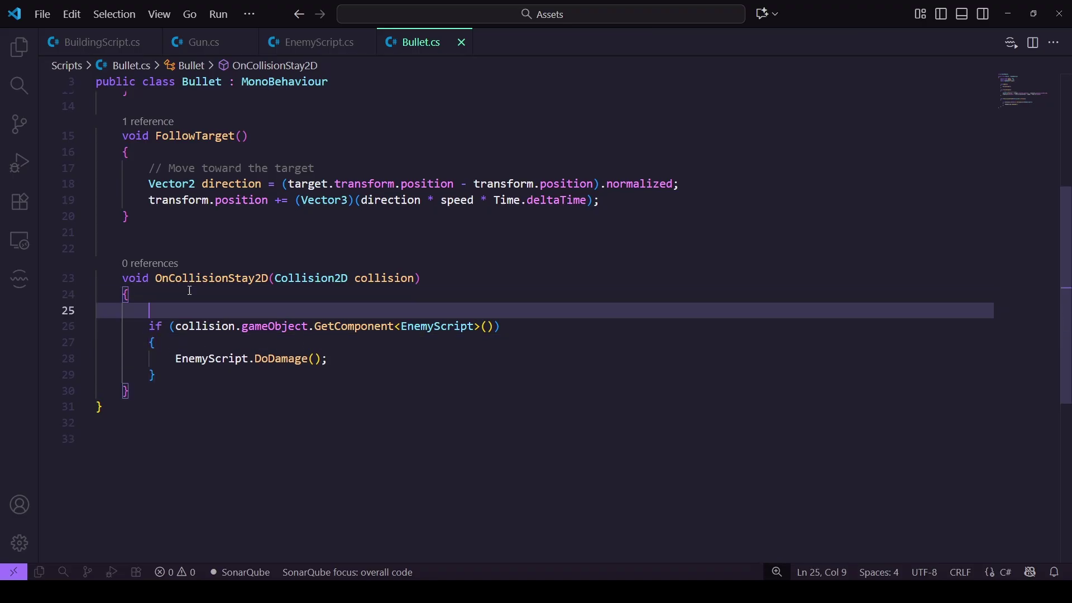
{"action": "key", "text": "Return"}
{"action": "key", "text": "Up"}
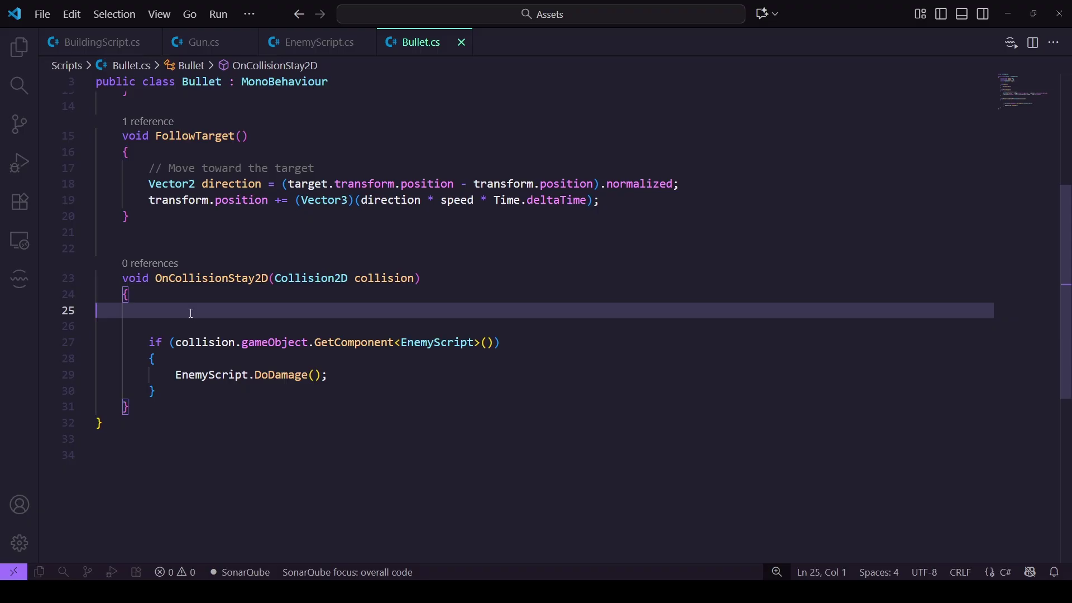
{"action": "key", "text": "Tab"}
{"action": "key", "text": "Tab"}
{"action": "type", "text": "Enemy enemy ="}
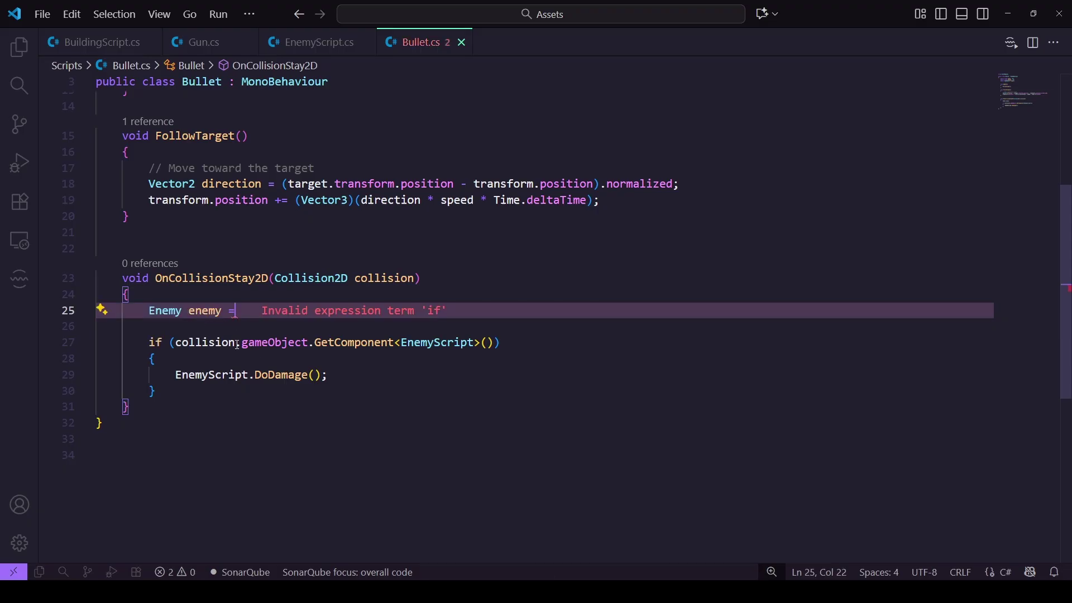
Move collision.gameObject.GetComponent<EnemyScript>() out of the if condition into the enemy declaration and end the line with a semicolon
{"action": "left_click_drag", "start_coordinate": [177, 342], "coordinate": [498, 343]}
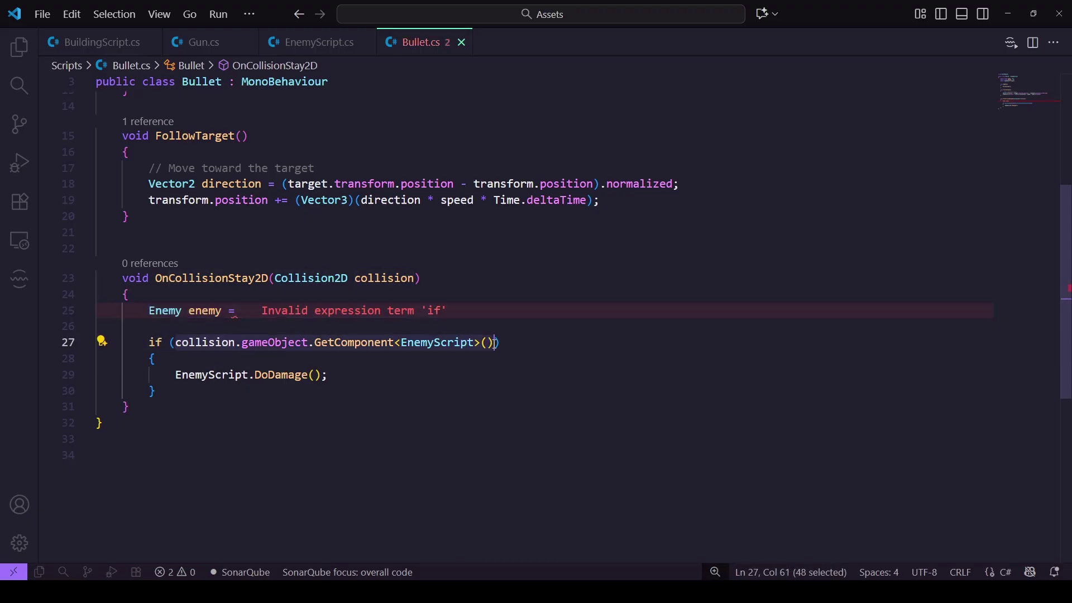
{"action": "key", "text": "ctrl+x"}
{"action": "left_click", "coordinate": [299, 310]}
{"action": "key", "text": "ctrl+v"}
{"action": "type", "text": ";"}
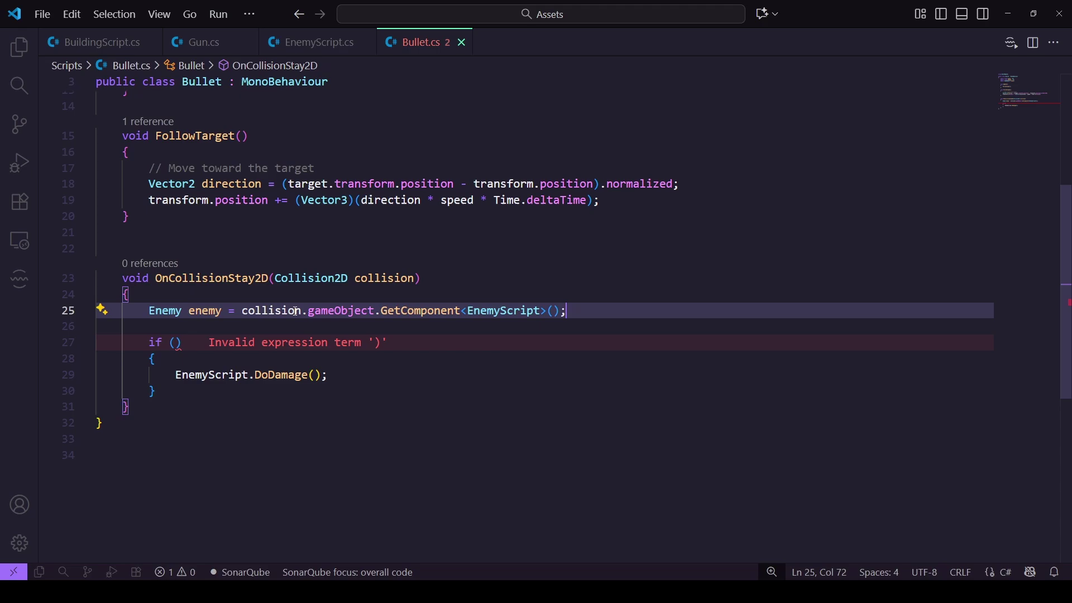
Make the empty if condition in OnCollisionStay2D check "enemy != null"
{"action": "double_click", "coordinate": [204, 311]}
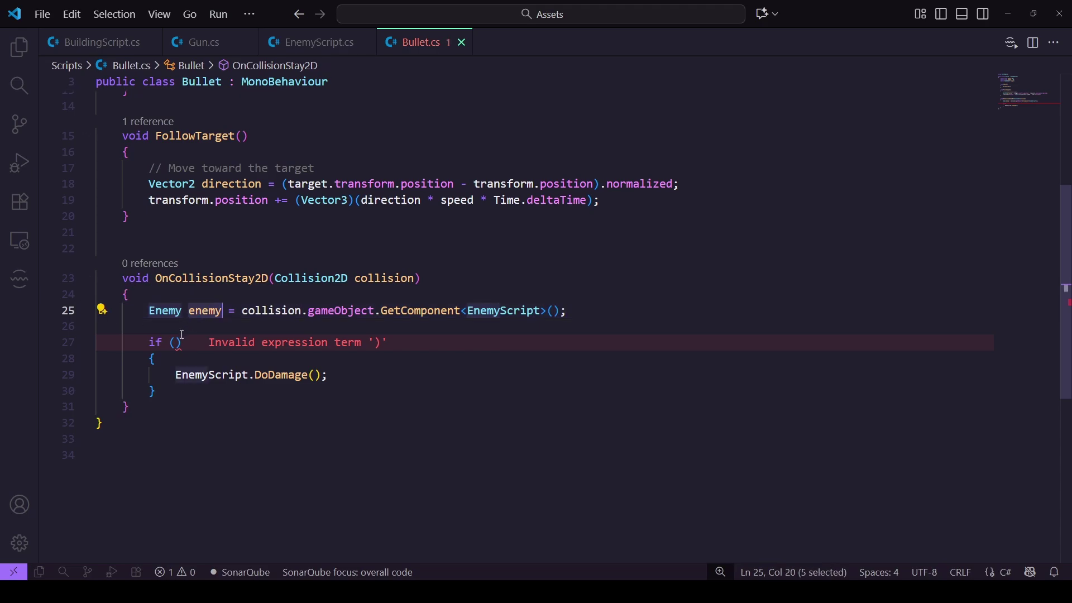
{"action": "left_click", "coordinate": [177, 343]}
{"action": "key", "text": "ctrl+v"}
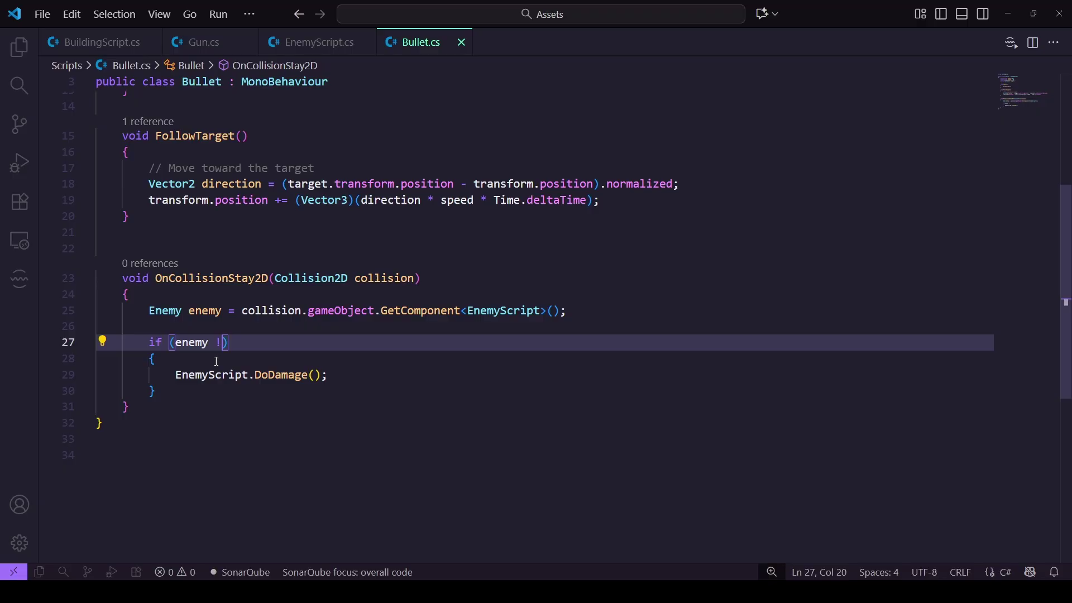
{"action": "type", "text": "!= null"}
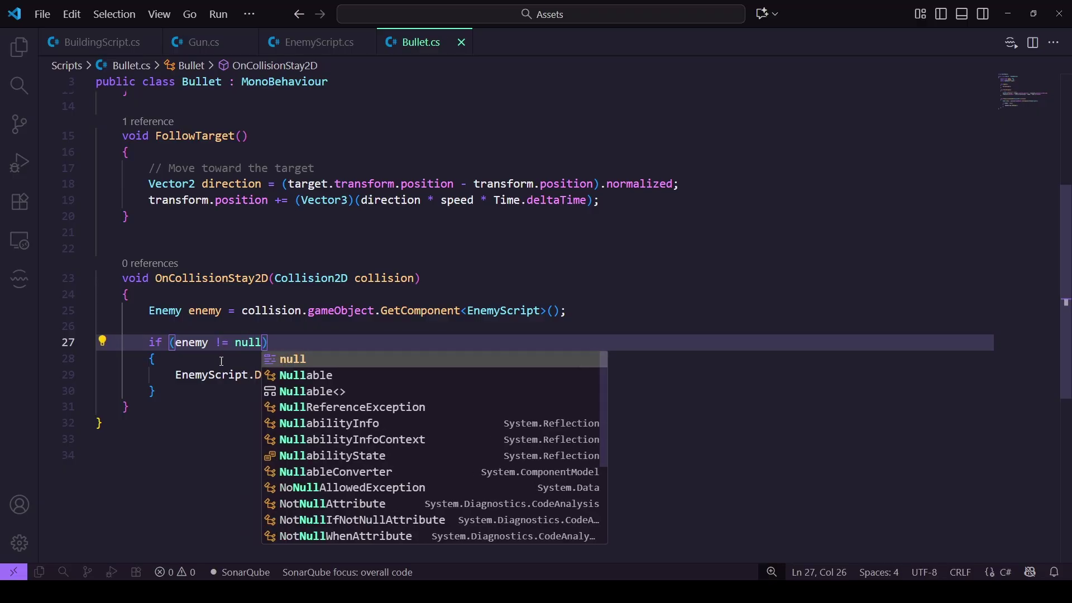
{"action": "left_click", "coordinate": [257, 392]}
{"action": "left_click", "coordinate": [347, 381]}
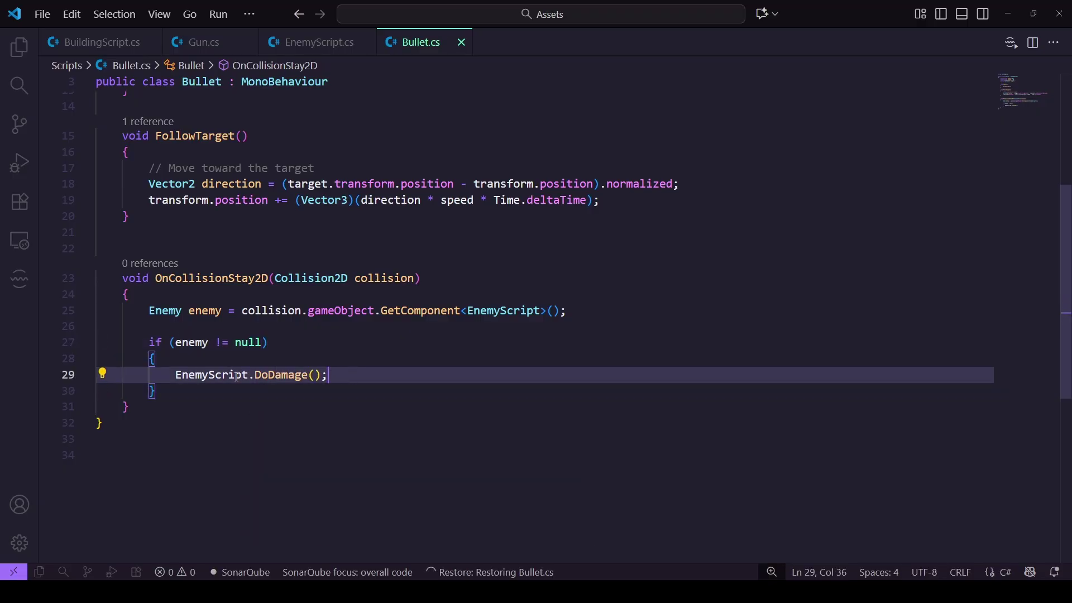
Replace EnemyScript with the enemy variable in the DoDamage() call inside the if block
{"action": "double_click", "coordinate": [190, 343]}
{"action": "key", "text": "ctrl+c"}
{"action": "double_click", "coordinate": [208, 375]}
{"action": "key", "text": "ctrl+v"}
{"action": "left_click", "coordinate": [316, 379]}
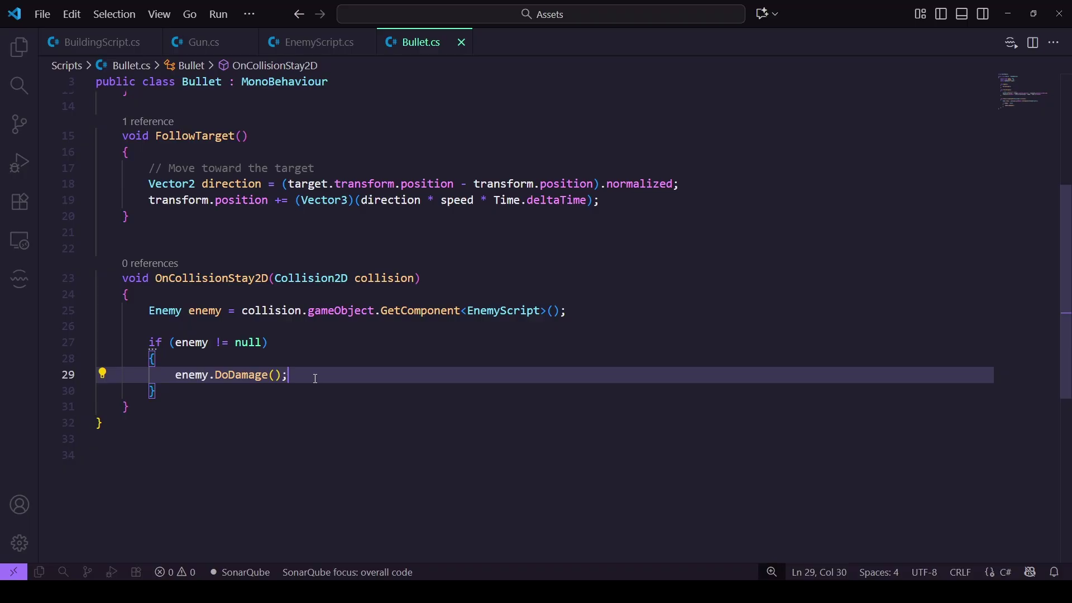
{"action": "key", "text": "Return"}
{"action": "type", "text": "enemy"}
{"action": "key", "text": "BackSpace"}
{"action": "key", "text": "BackSpace"}
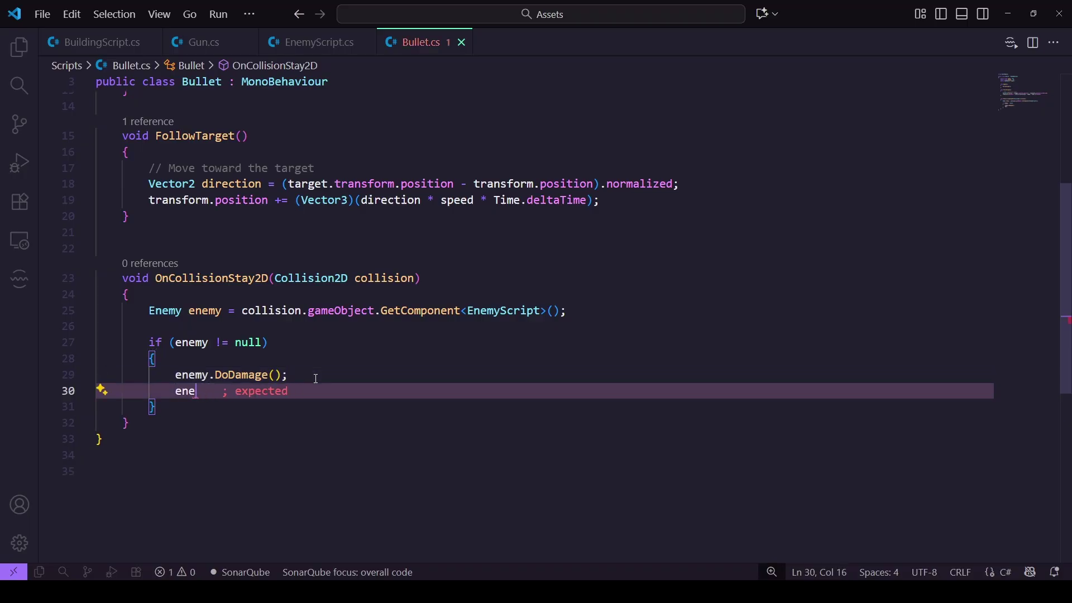
{"action": "key", "text": "BackSpace"}
{"action": "key", "text": "BackSpace"}
{"action": "key", "text": "BackSpace"}
{"action": "key", "text": "BackSpace"}
{"action": "key", "text": "BackSpace"}
{"action": "key", "text": "BackSpace"}
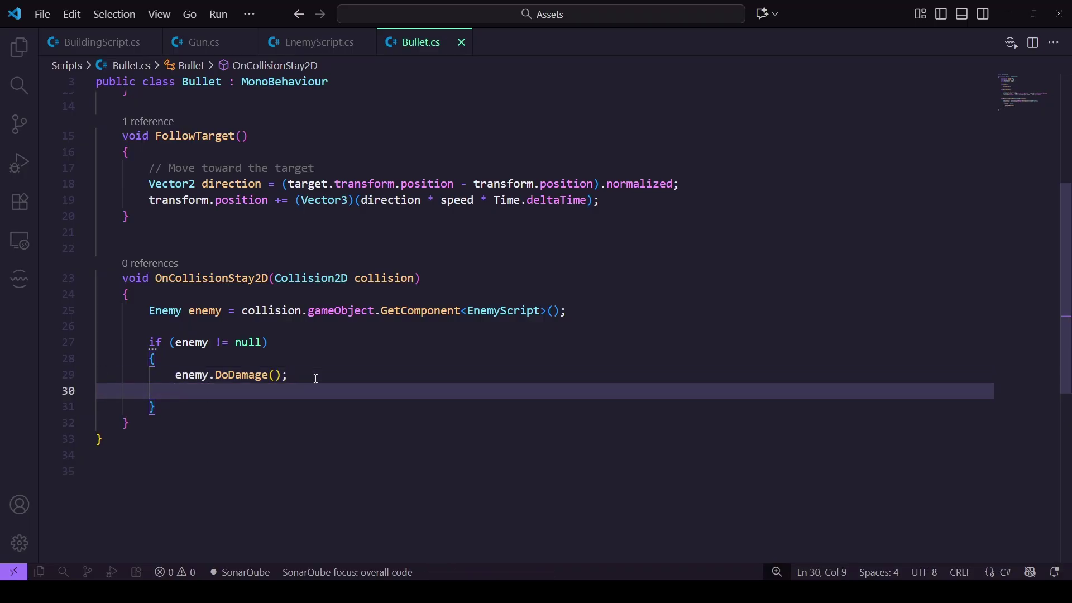
{"action": "key", "text": "BackSpace"}
Switch to ChatGPT in the browser and send "this is my current method:" followed by the copied code
{"action": "key", "text": "alt+Tab"}
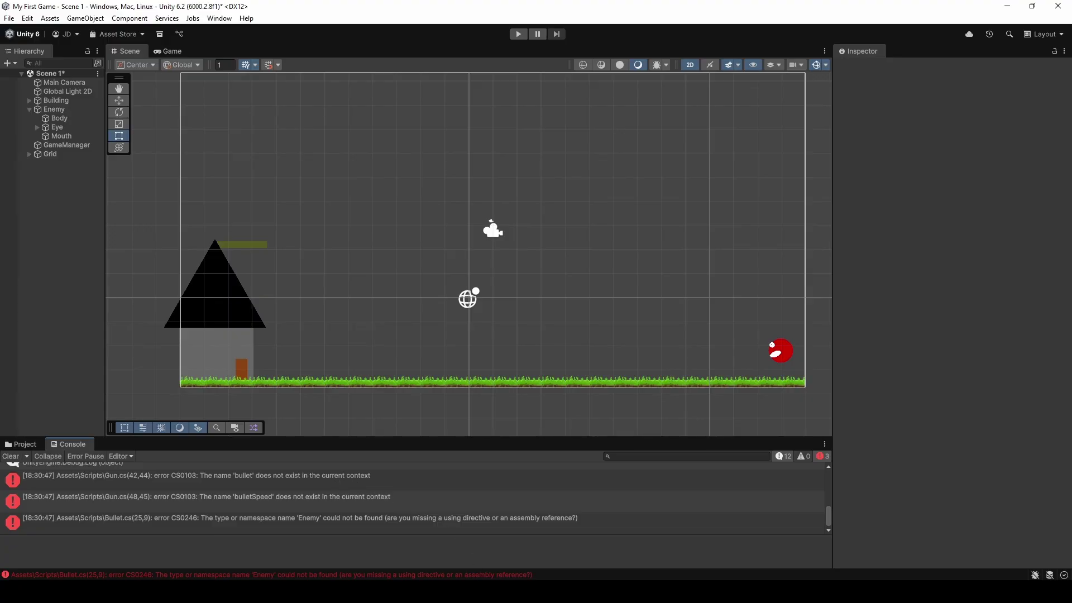
{"action": "mouse_move", "coordinate": [476, 591]}
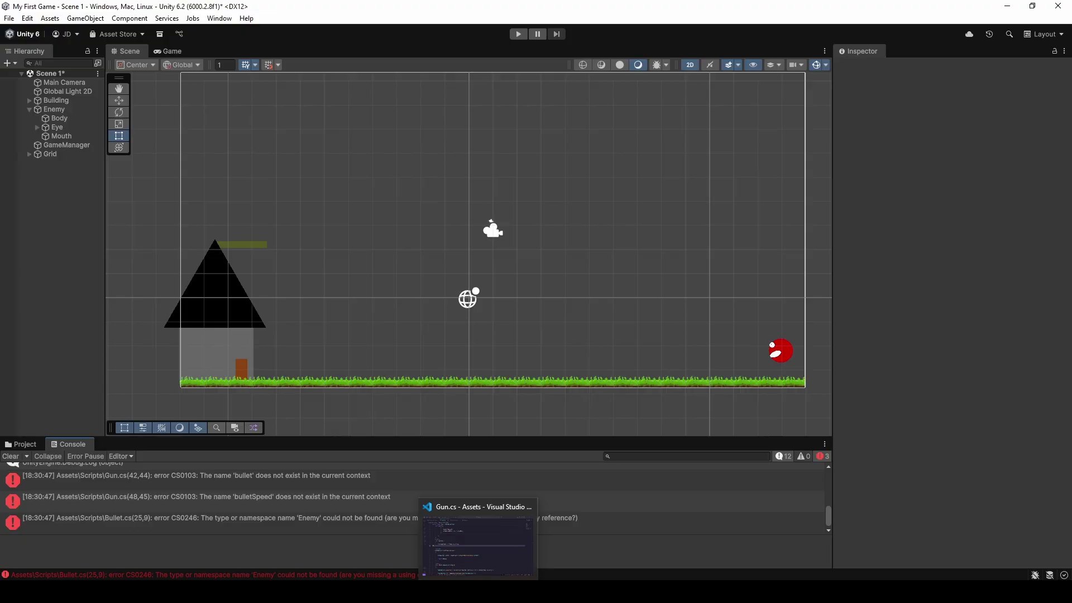
{"action": "left_click", "coordinate": [341, 592]}
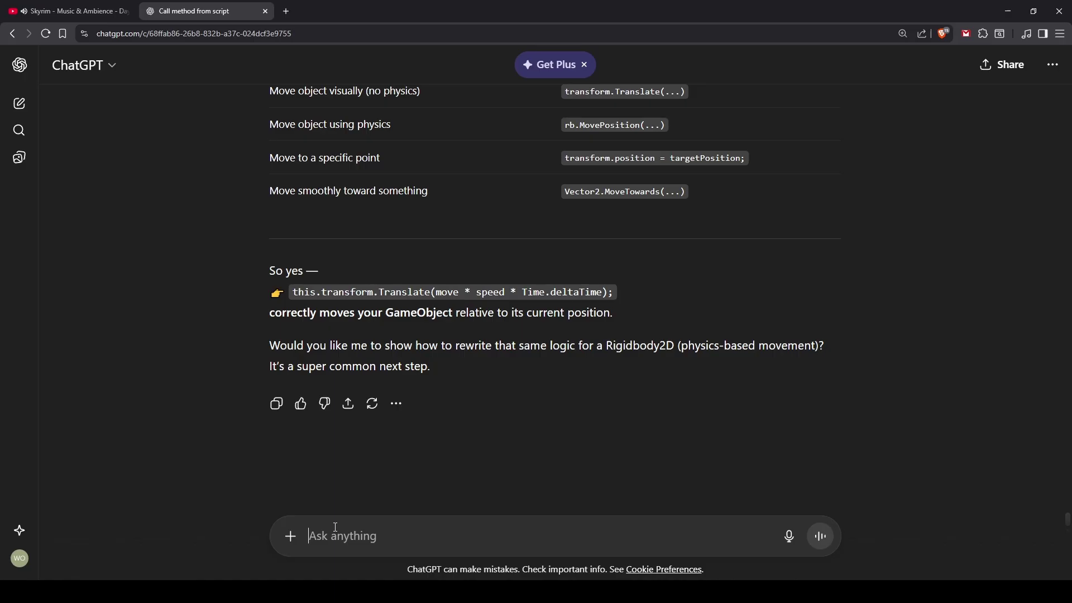
{"action": "left_click", "coordinate": [335, 529]}
{"action": "type", "text": "this is my curren"}
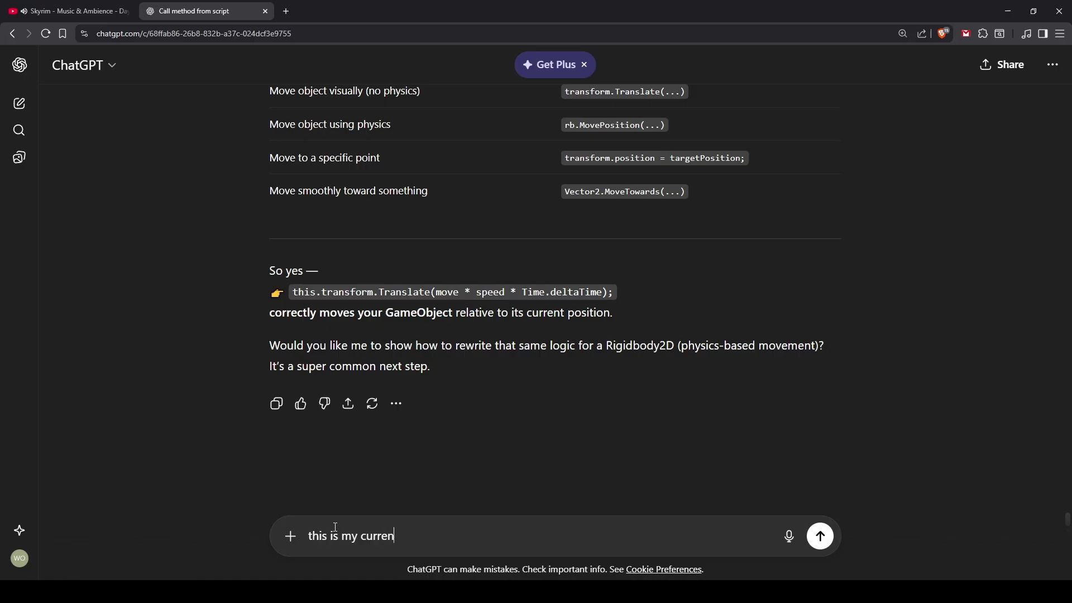
{"action": "type", "text": "t method:"}
{"action": "key", "text": "ctrl+v"}
{"action": "key", "text": "Return"}
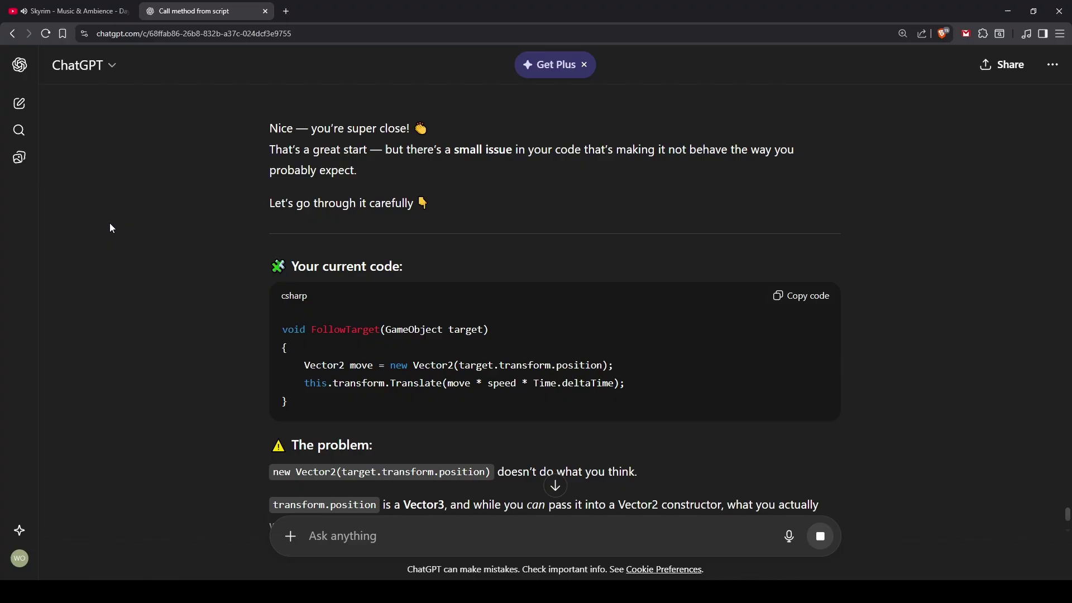
Read ChatGPT's explanation of the problem with new Vector2(target.transform.position) in the FollowTarget method
{"action": "scroll", "coordinate": [109, 222], "scroll_direction": "down", "scroll_amount": 2}
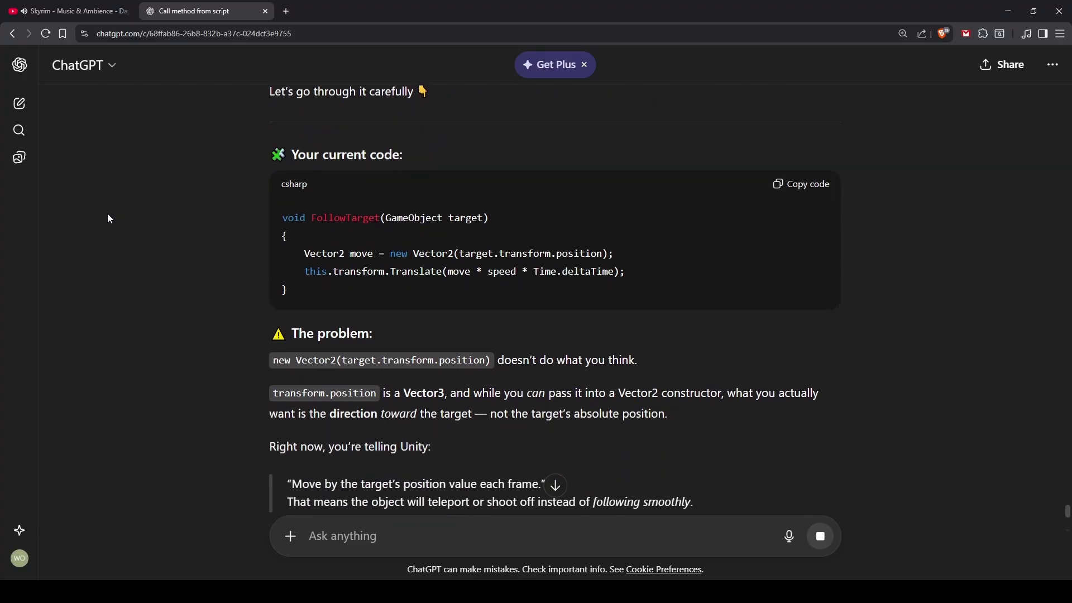
{"action": "scroll", "coordinate": [109, 218], "scroll_direction": "down", "scroll_amount": 1}
{"action": "left_click_drag", "start_coordinate": [269, 303], "coordinate": [494, 307]}
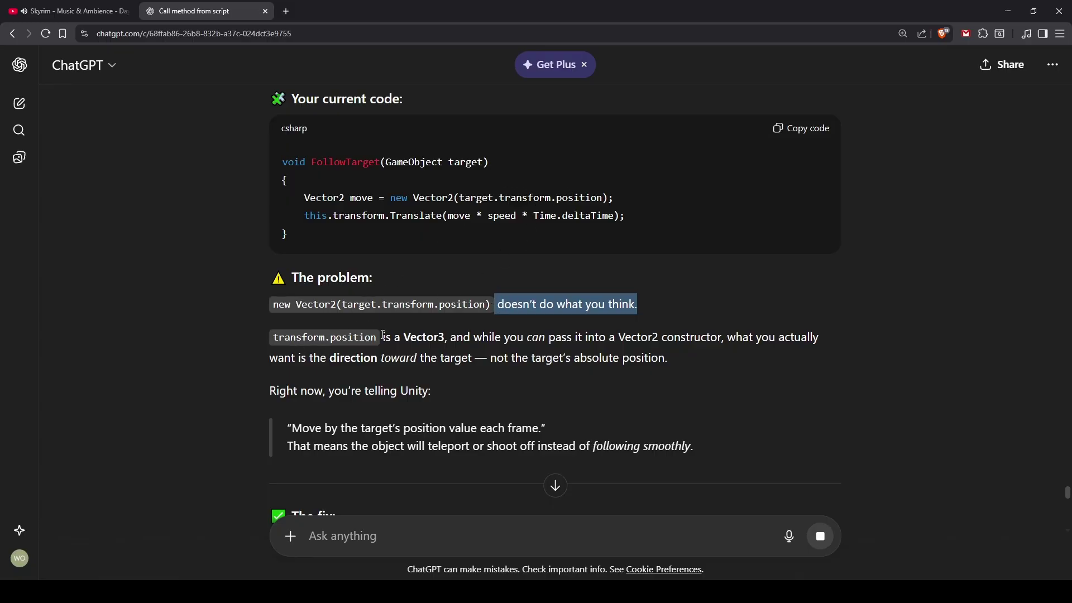
{"action": "left_click_drag", "start_coordinate": [383, 337], "coordinate": [775, 339]}
{"action": "left_click", "coordinate": [515, 339]}
{"action": "left_click", "coordinate": [749, 359]}
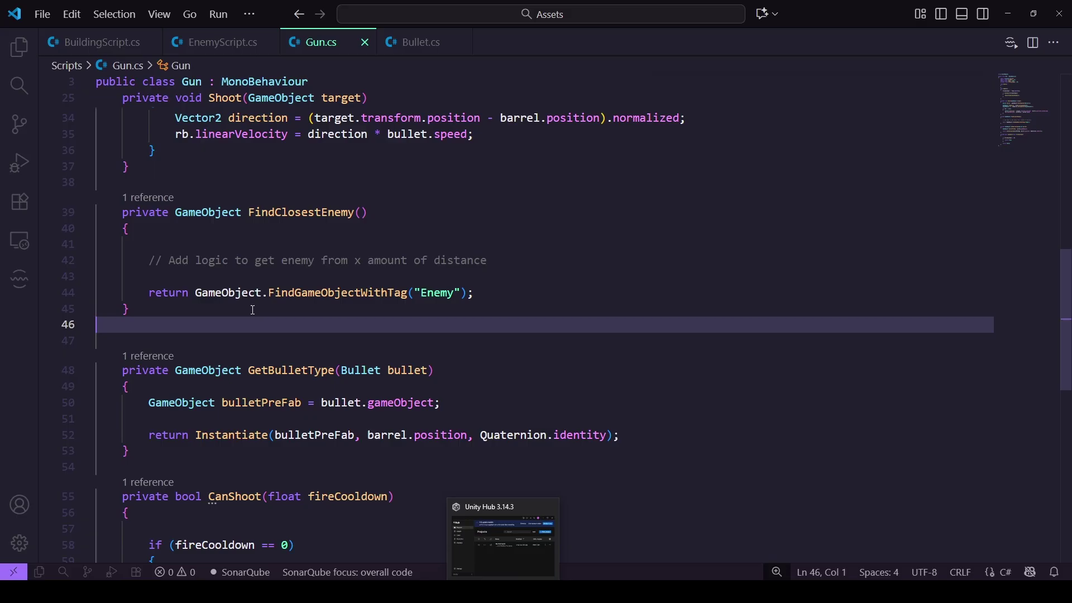
Switch to the Unity editor, run the game in the Game view and pause it to inspect the latest console error
{"action": "key", "text": "alt+Tab"}
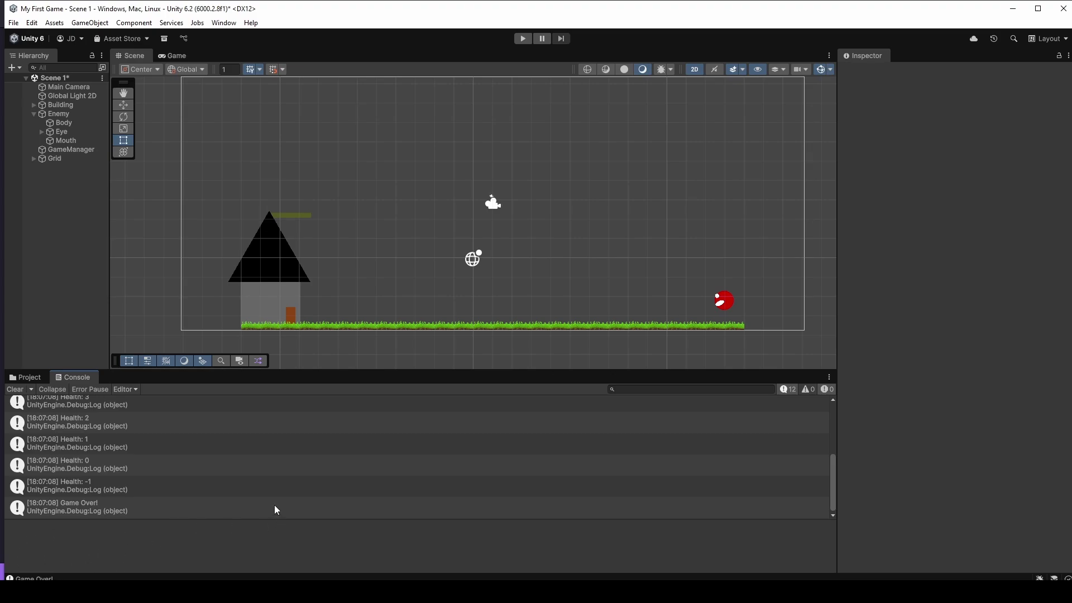
{"action": "left_click", "coordinate": [1039, 8]}
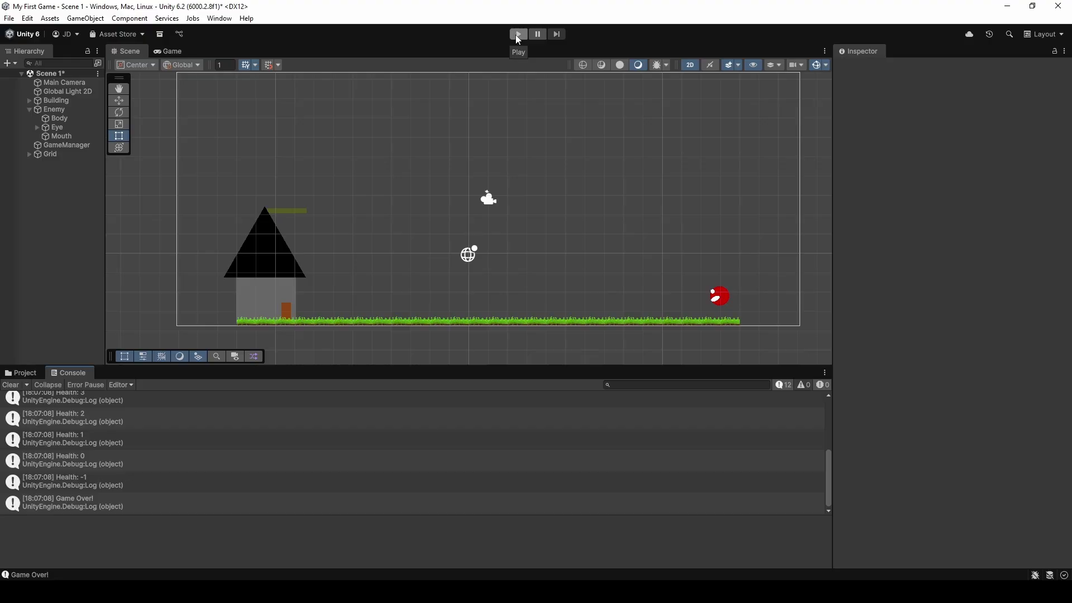
{"action": "left_click", "coordinate": [169, 50]}
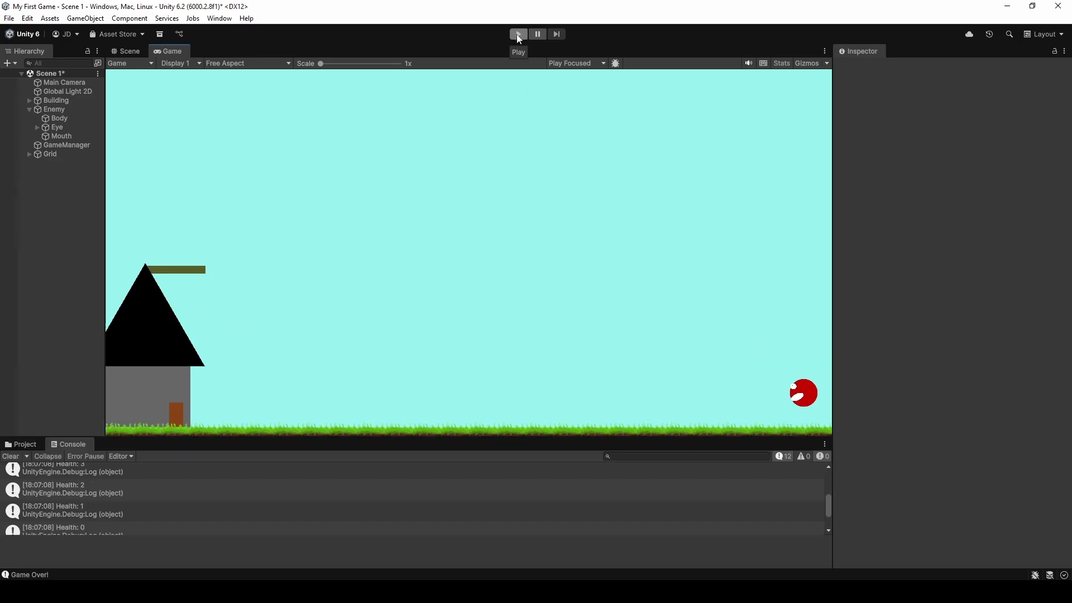
{"action": "left_click", "coordinate": [517, 36]}
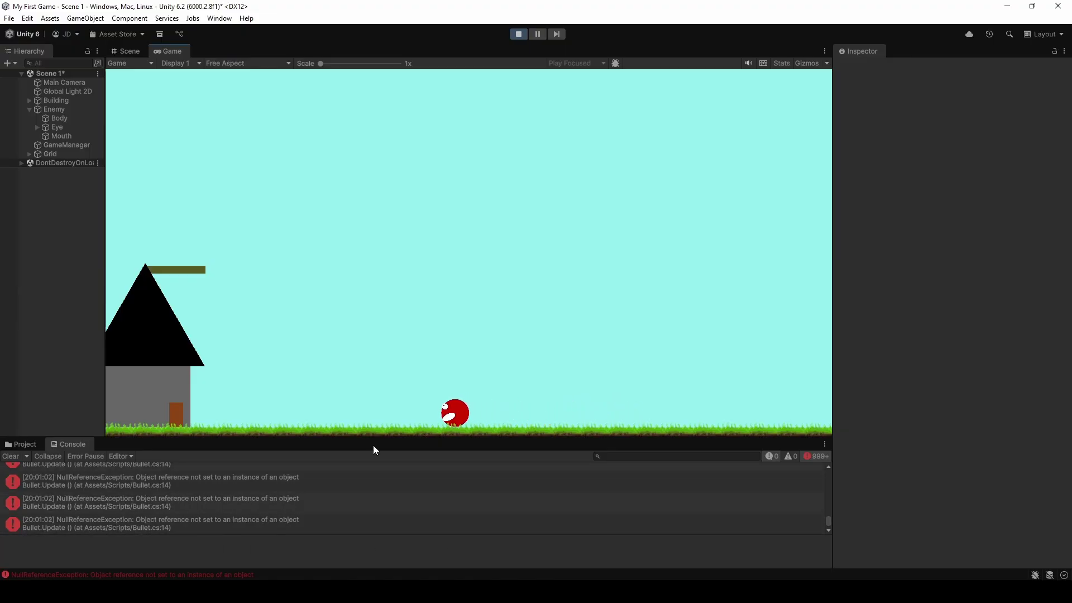
{"action": "left_click", "coordinate": [537, 34]}
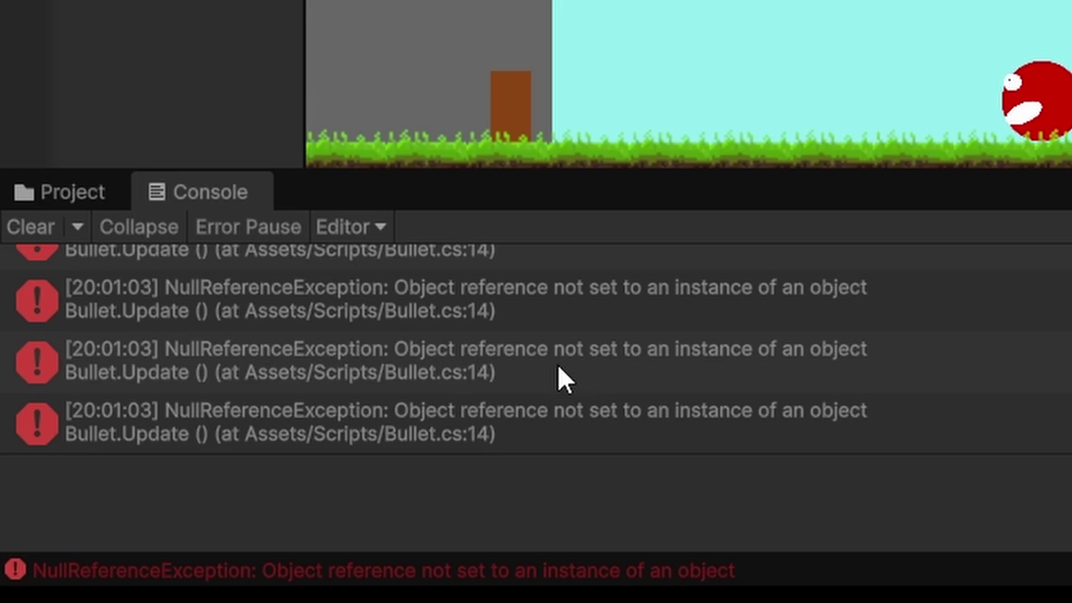
{"action": "left_click", "coordinate": [451, 431]}
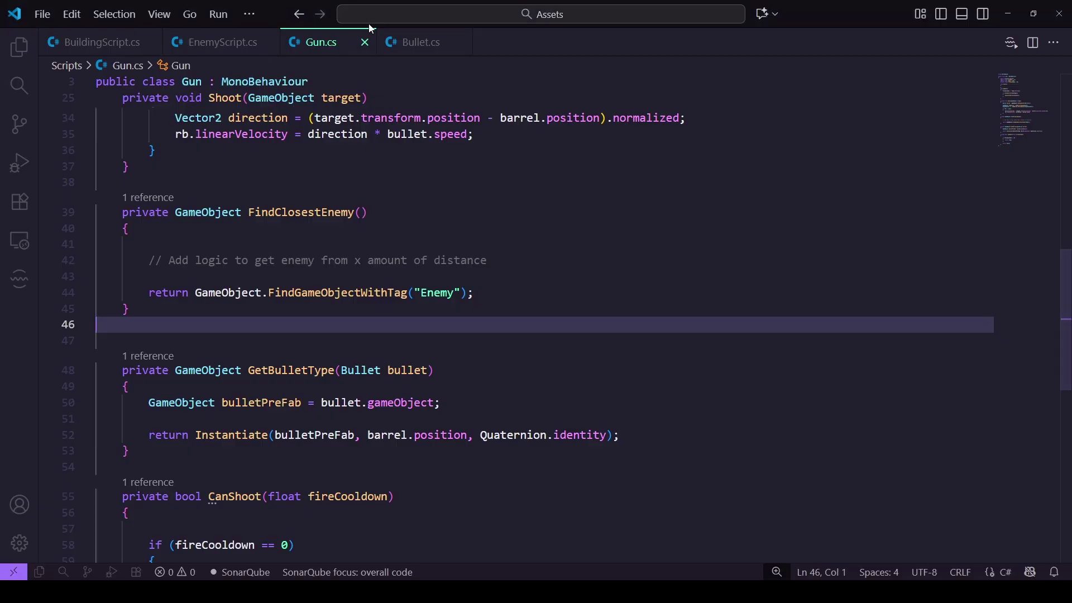
In Bullet.cs in VS Code, examine the enemy declaration and the FollowTarget call inside Update()
{"action": "left_click", "coordinate": [414, 42]}
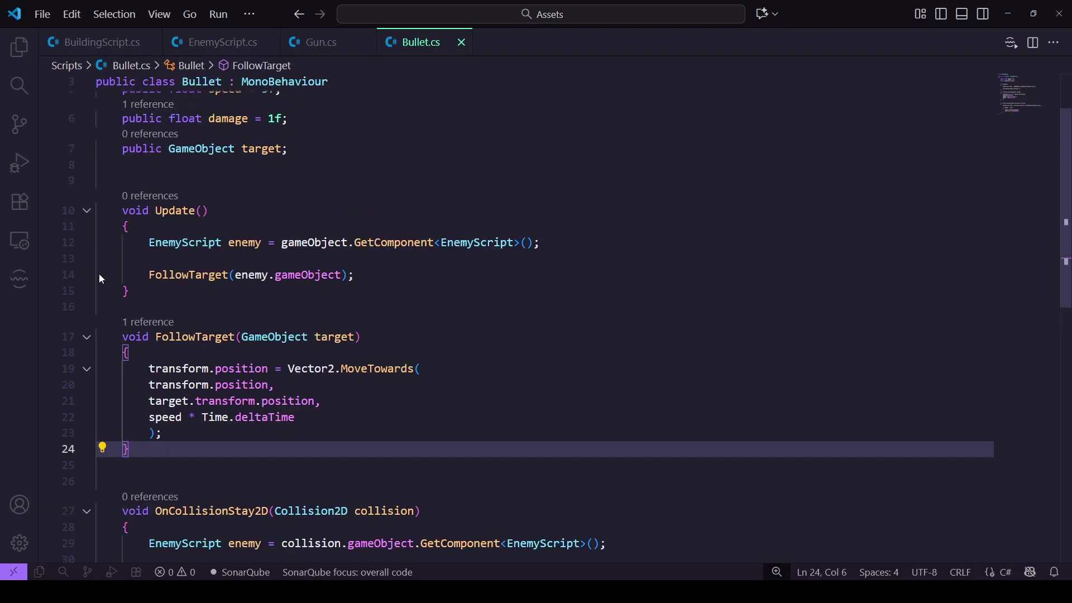
{"action": "left_click_drag", "start_coordinate": [149, 275], "coordinate": [344, 275]}
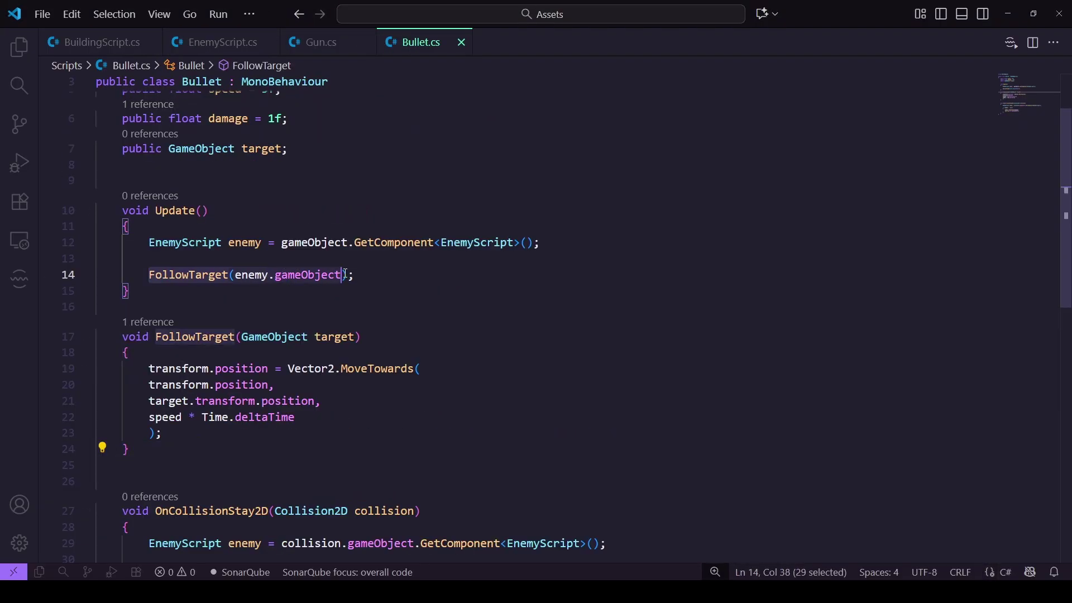
{"action": "double_click", "coordinate": [252, 274]}
{"action": "double_click", "coordinate": [310, 243]}
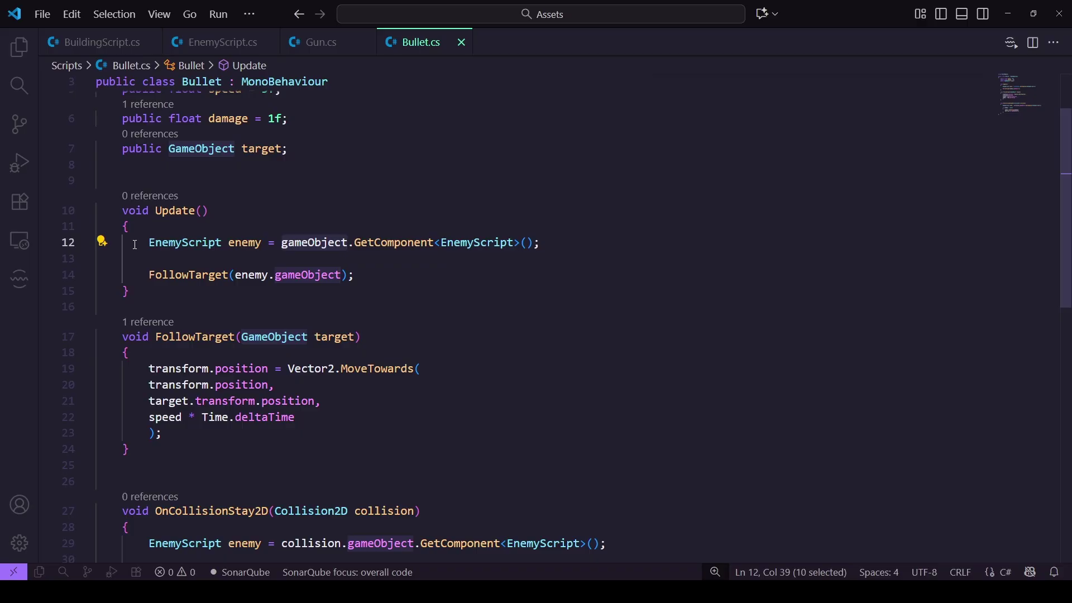
{"action": "left_click_drag", "start_coordinate": [149, 243], "coordinate": [563, 243]}
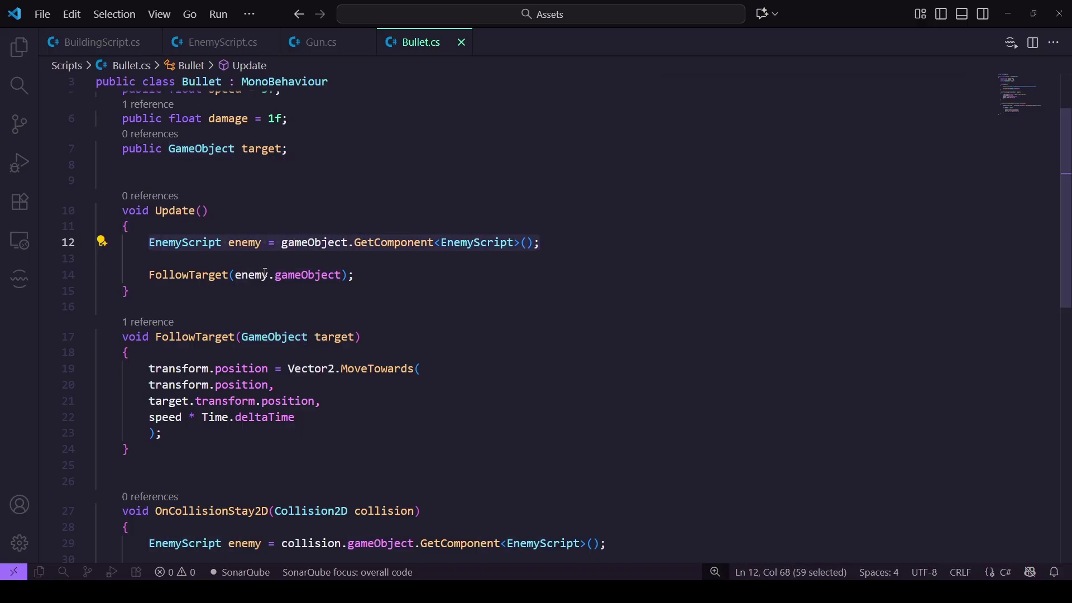
{"action": "scroll", "coordinate": [277, 343], "scroll_direction": "up", "scroll_amount": 3}
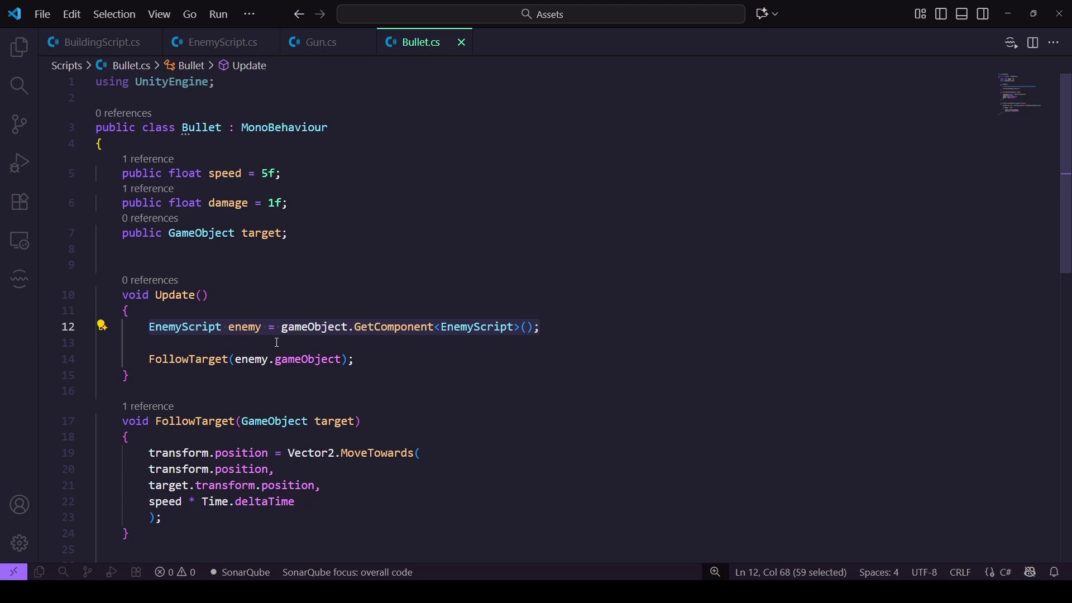
{"action": "scroll", "coordinate": [278, 343], "scroll_direction": "down", "scroll_amount": 3}
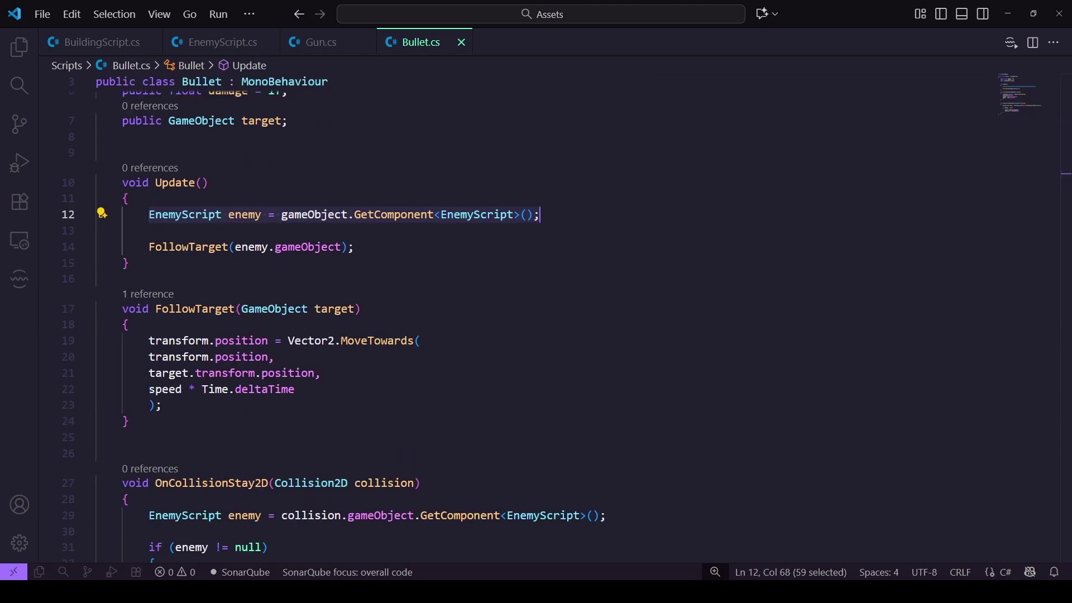
Switch back to Unity, save the scene and playtest the game until the enemy has attacked the building
{"action": "key", "text": "alt+Tab"}
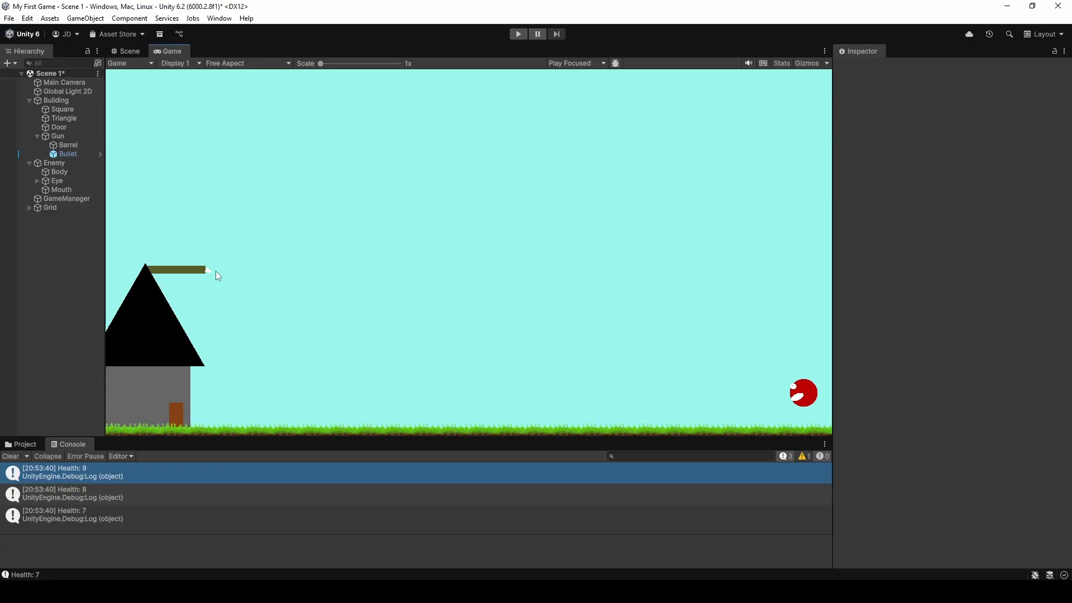
{"action": "key", "text": "ctrl+s"}
{"action": "left_click", "coordinate": [518, 34]}
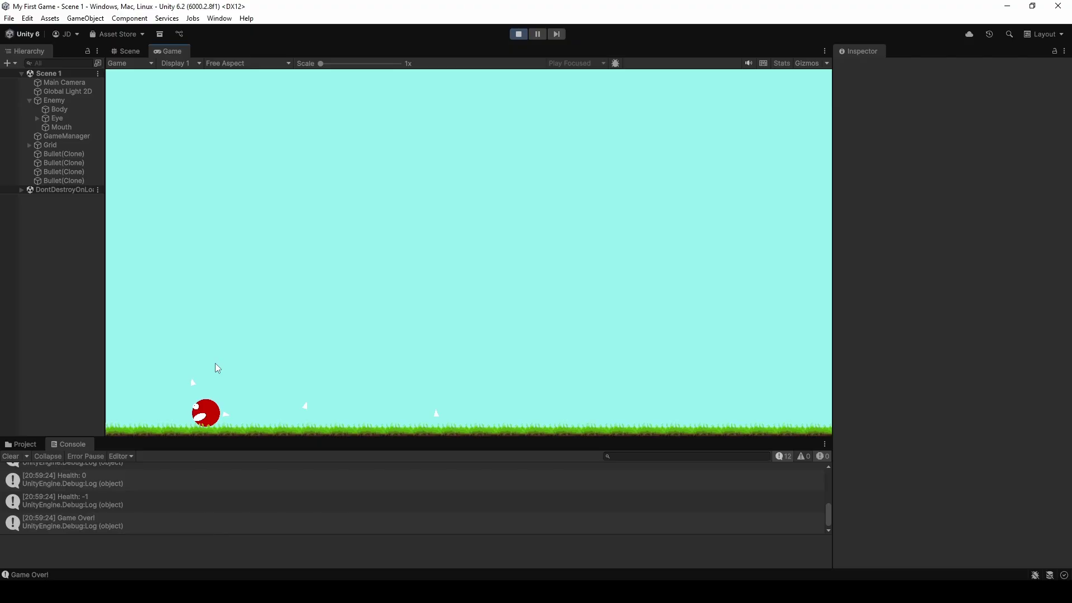
{"action": "key", "text": "ctrl+p"}
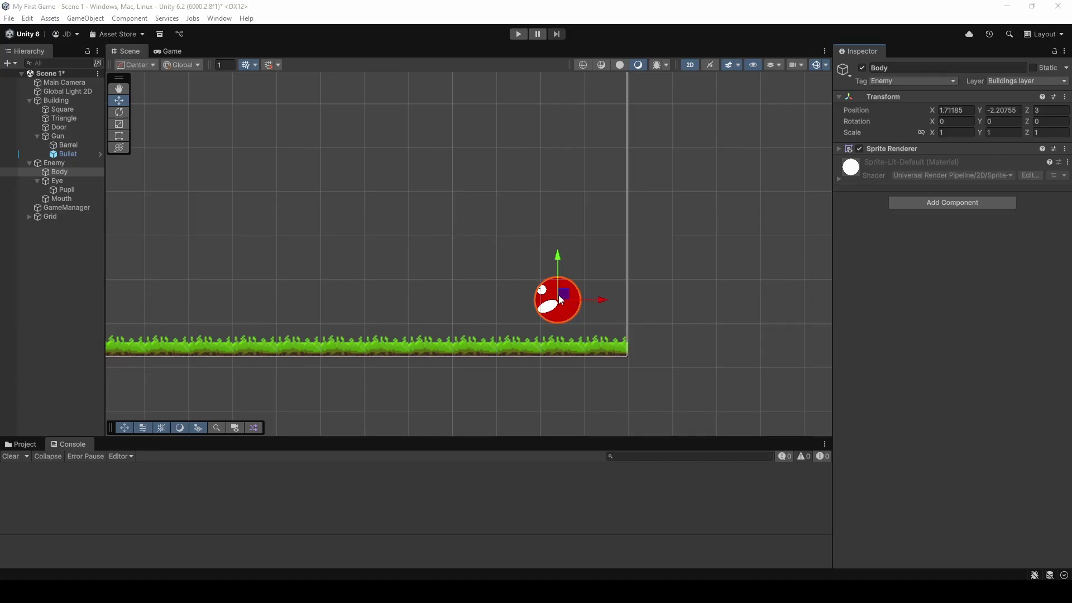
Playtest the game again in the Game view, pausing it to examine where the bullets gather relative to the enemy
{"action": "scroll", "coordinate": [460, 203], "scroll_direction": "down", "scroll_amount": 2}
{"action": "scroll", "coordinate": [670, 268], "scroll_direction": "down", "scroll_amount": 3}
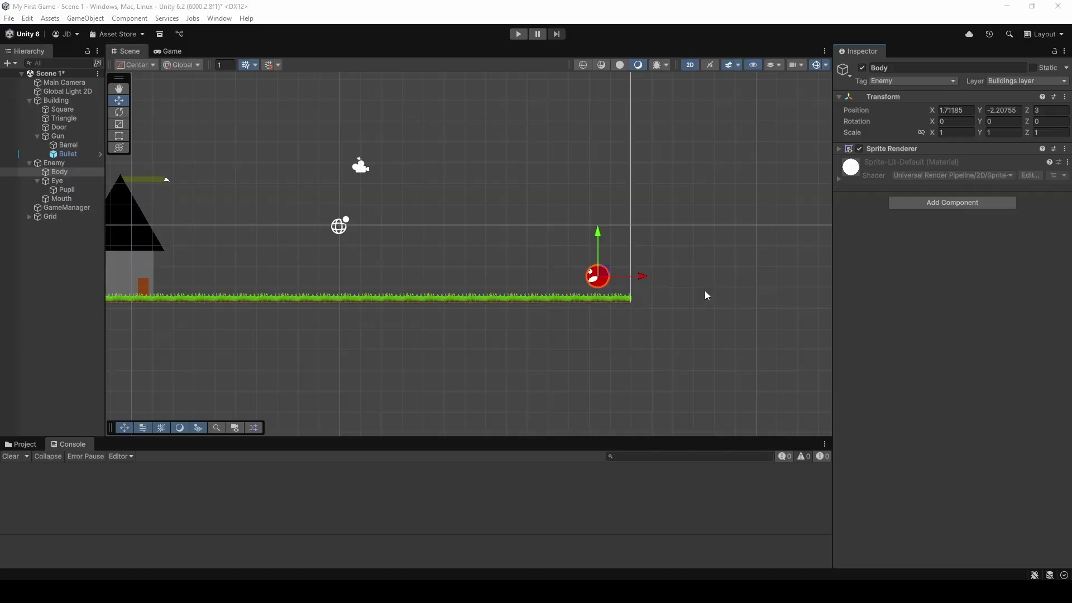
{"action": "scroll", "coordinate": [343, 223], "scroll_direction": "up", "scroll_amount": 1}
{"action": "left_click", "coordinate": [160, 52]}
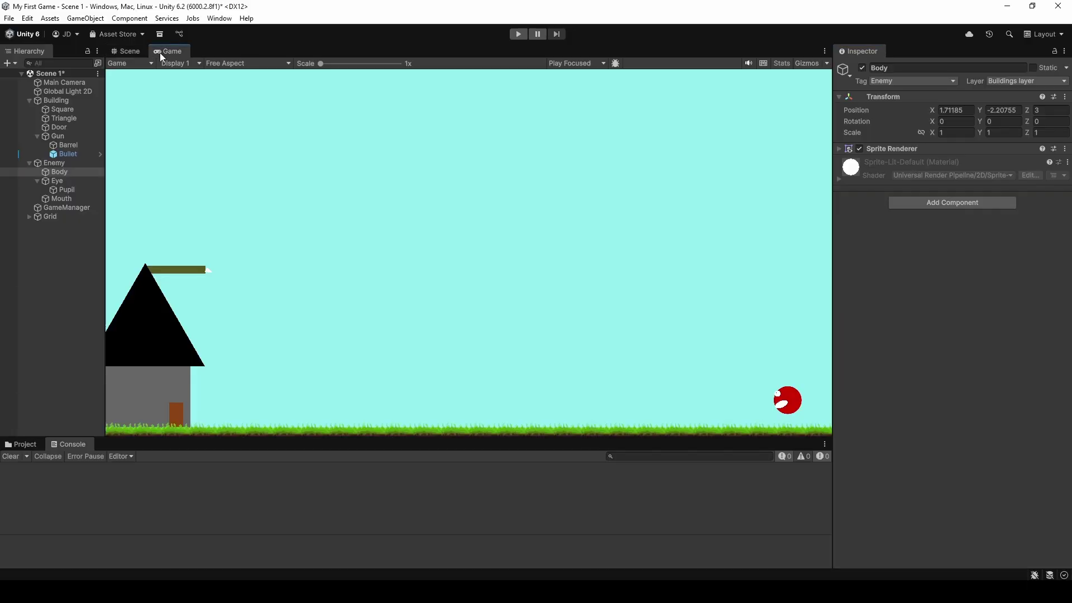
{"action": "left_click", "coordinate": [519, 34]}
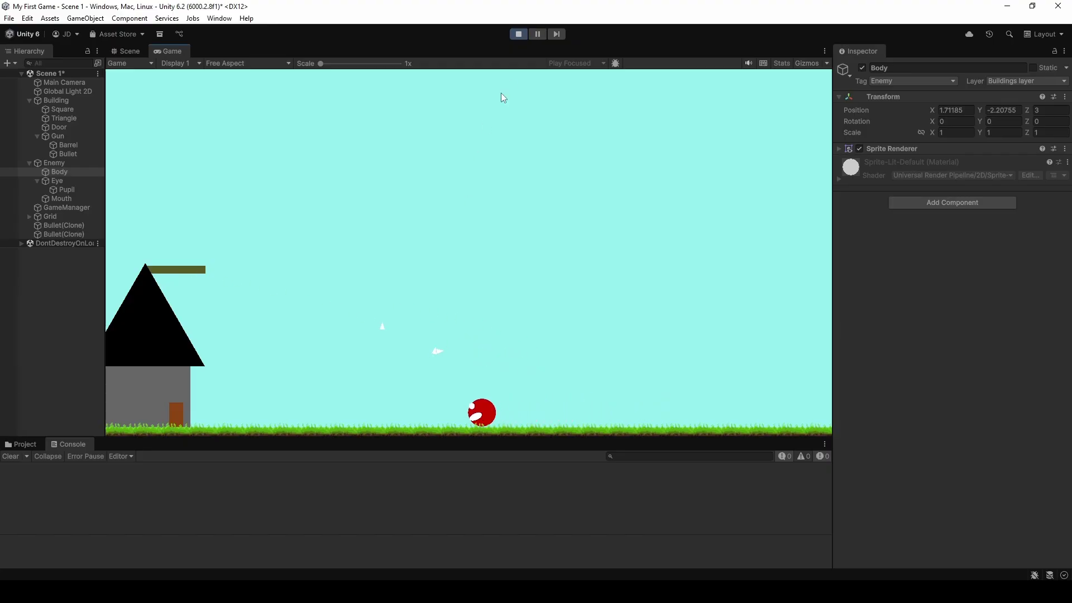
{"action": "left_click", "coordinate": [538, 34]}
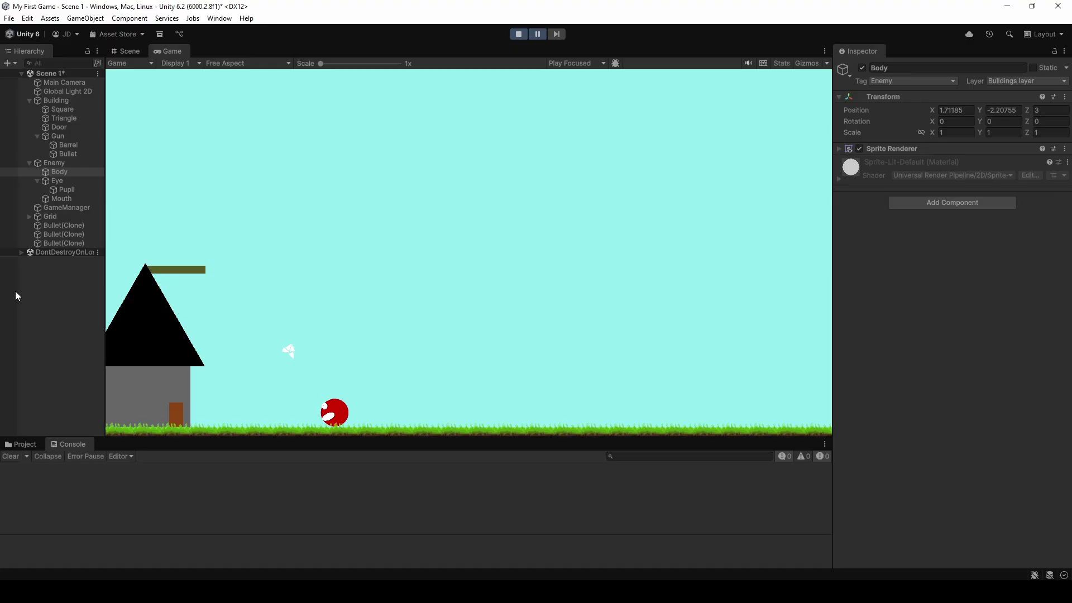
{"action": "left_click", "coordinate": [518, 34]}
Stop the game, return to the Scene view and set the enemy Body's position to X 0 and Y 0
{"action": "left_click", "coordinate": [127, 50]}
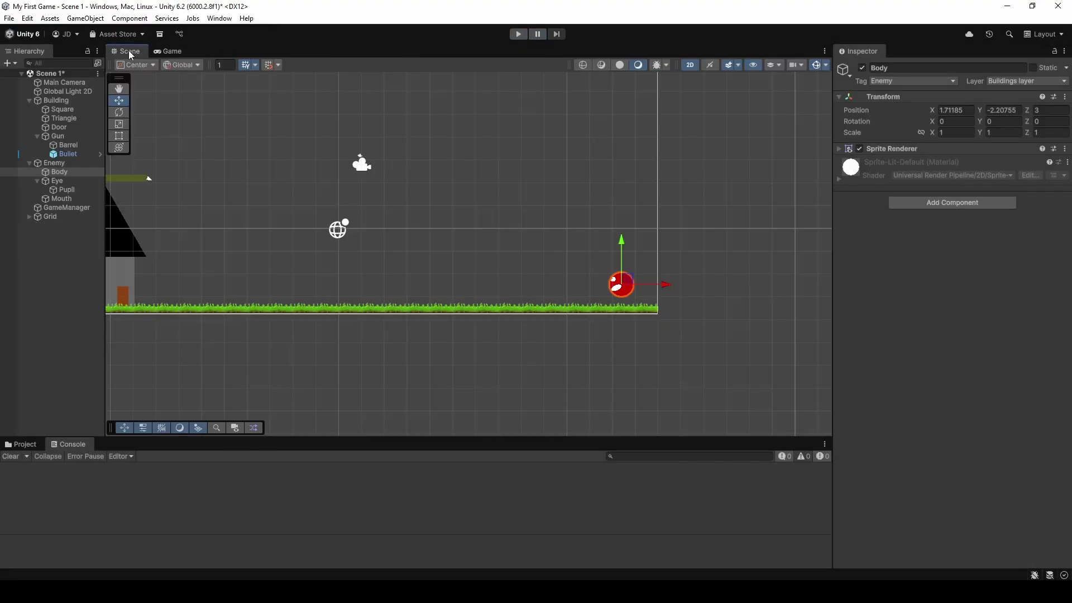
{"action": "scroll", "coordinate": [607, 280], "scroll_direction": "up", "scroll_amount": 5}
{"action": "scroll", "coordinate": [607, 280], "scroll_direction": "up", "scroll_amount": 1}
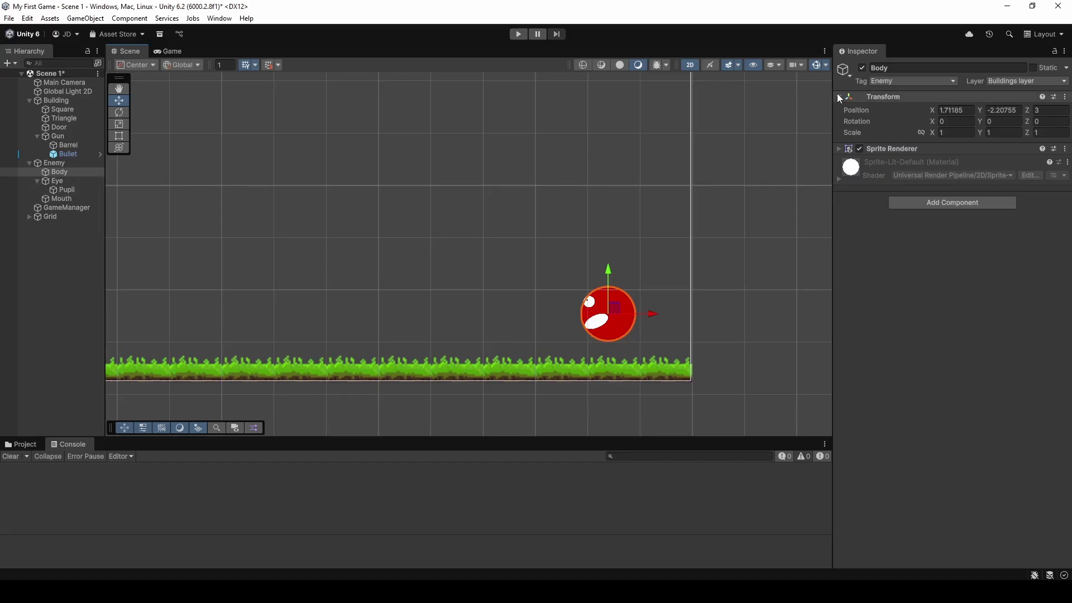
{"action": "scroll", "coordinate": [653, 261], "scroll_direction": "down", "scroll_amount": 3}
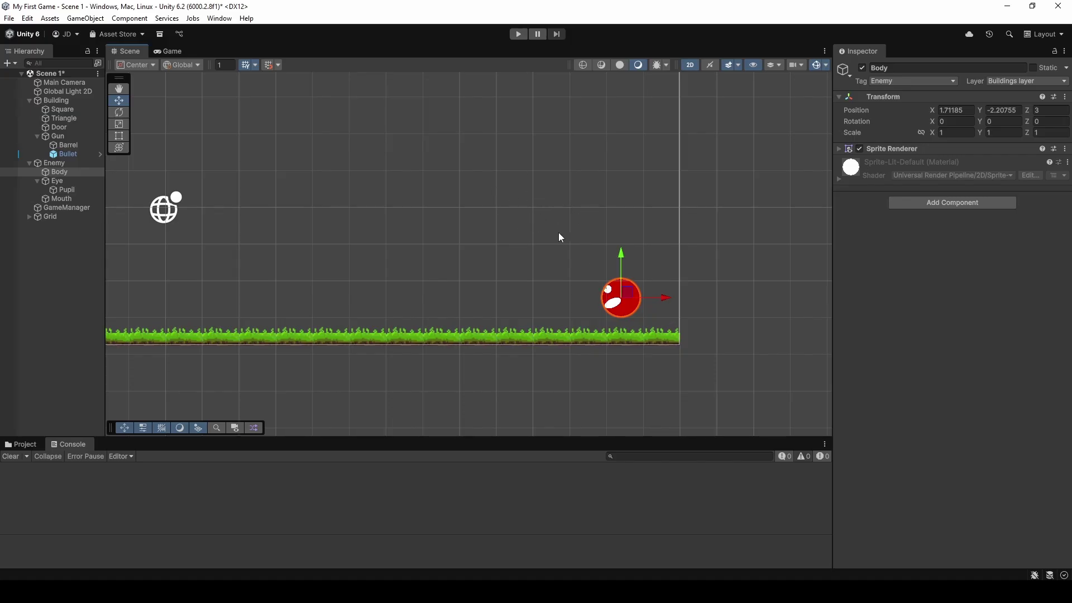
{"action": "scroll", "coordinate": [743, 273], "scroll_direction": "up", "scroll_amount": 2}
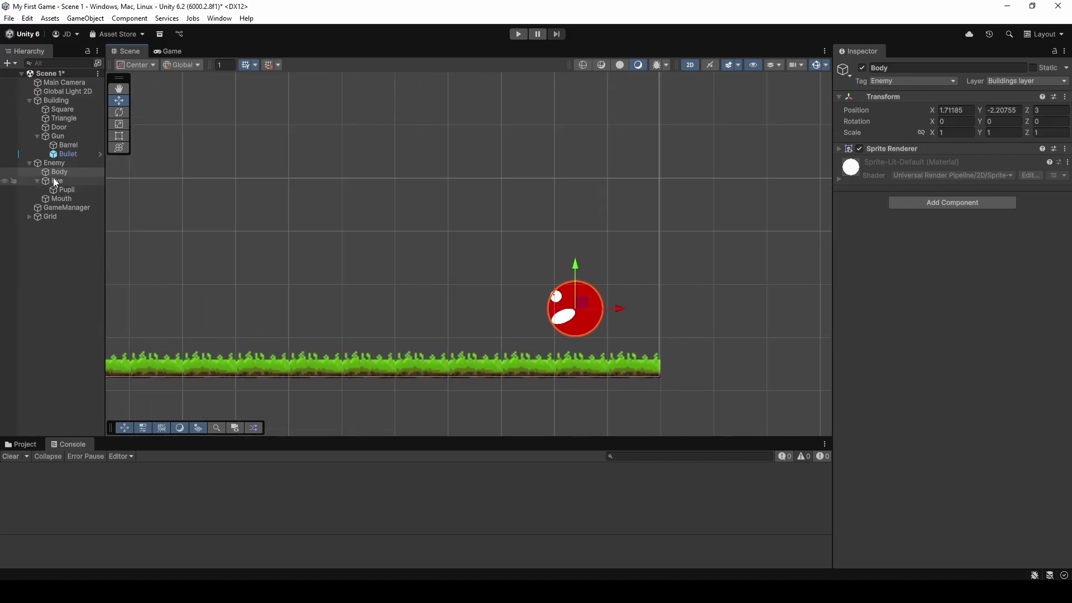
{"action": "left_click", "coordinate": [949, 111]}
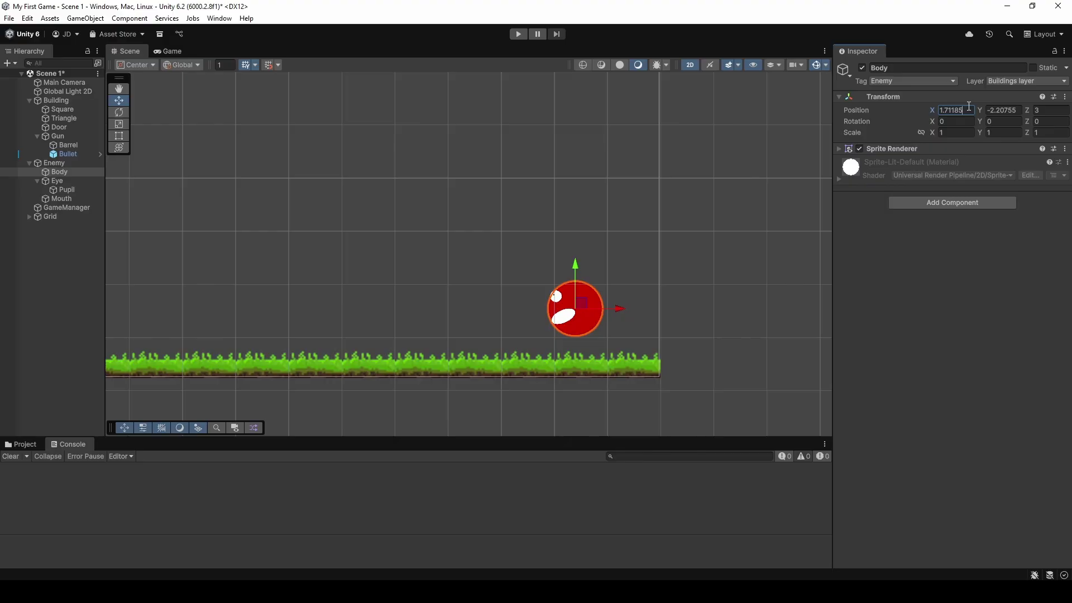
{"action": "double_click", "coordinate": [965, 111]}
{"action": "type", "text": "0"}
{"action": "left_click", "coordinate": [1002, 110]}
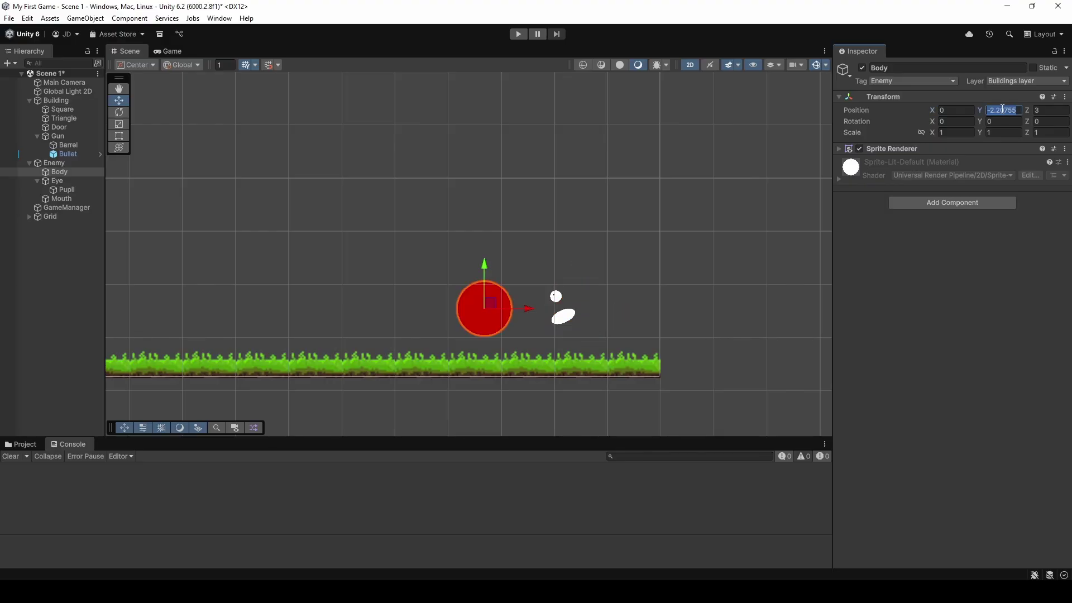
{"action": "type", "text": "0"}
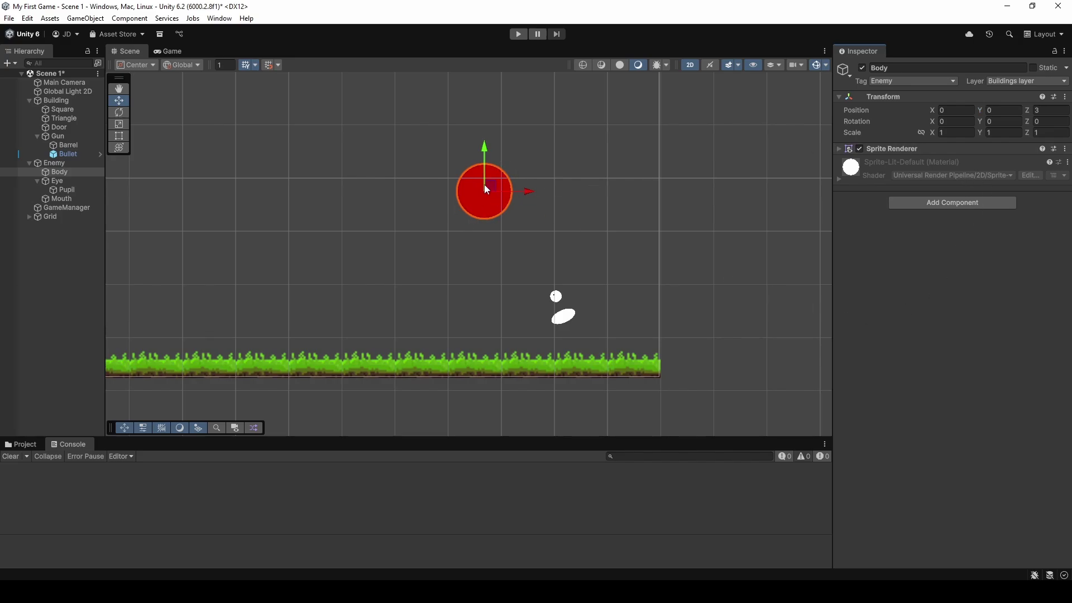
Reposition the enemy's Eye and Mouth onto the centred Body, placing the Mouth at X -0.21 and Y -0.13
{"action": "left_click", "coordinate": [60, 181]}
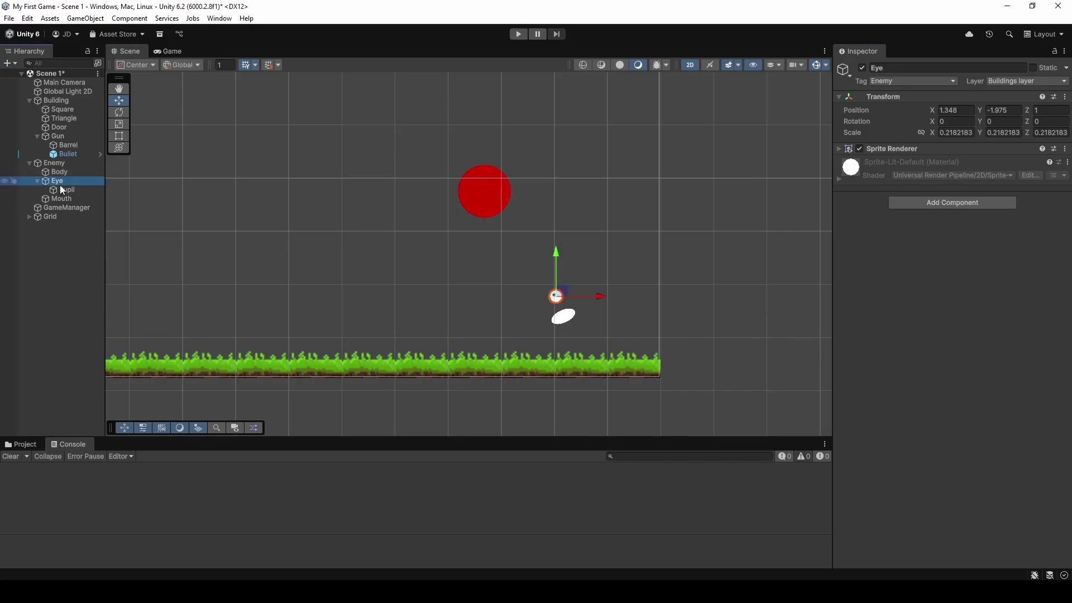
{"action": "left_click", "coordinate": [970, 110]}
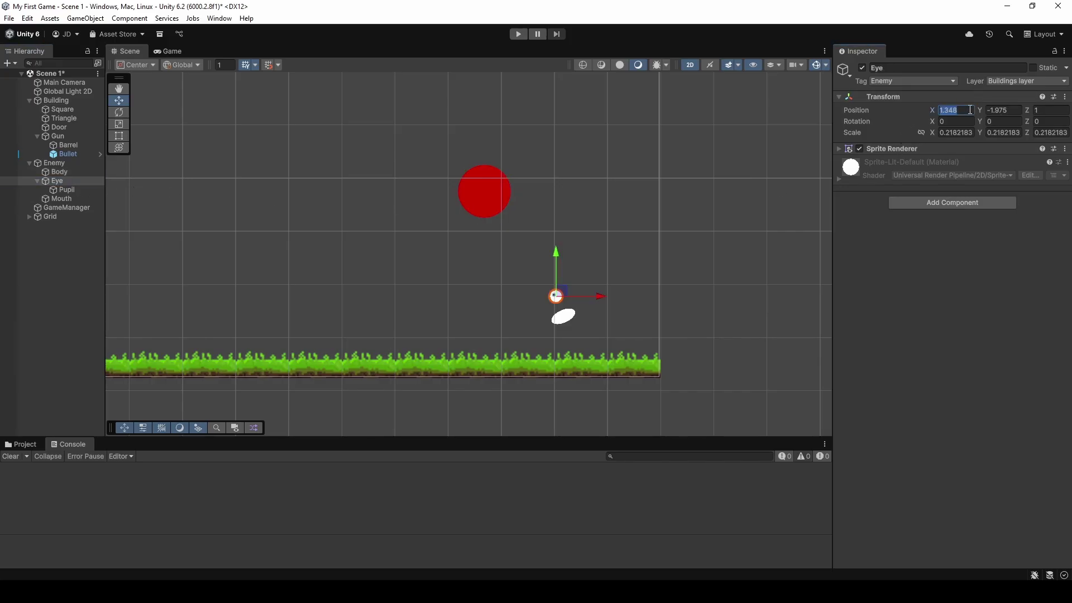
{"action": "type", "text": "0"}
{"action": "left_click", "coordinate": [989, 111]}
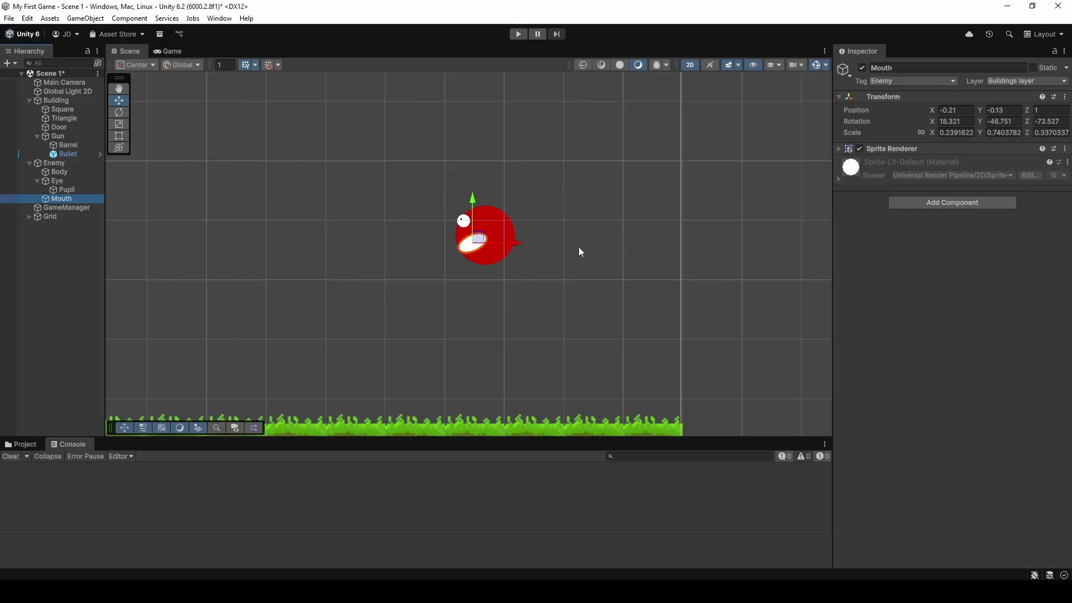
Set the Circle Collider 2D offset of the parent Enemy object to X 0 and Y 0
{"action": "left_click", "coordinate": [54, 163]}
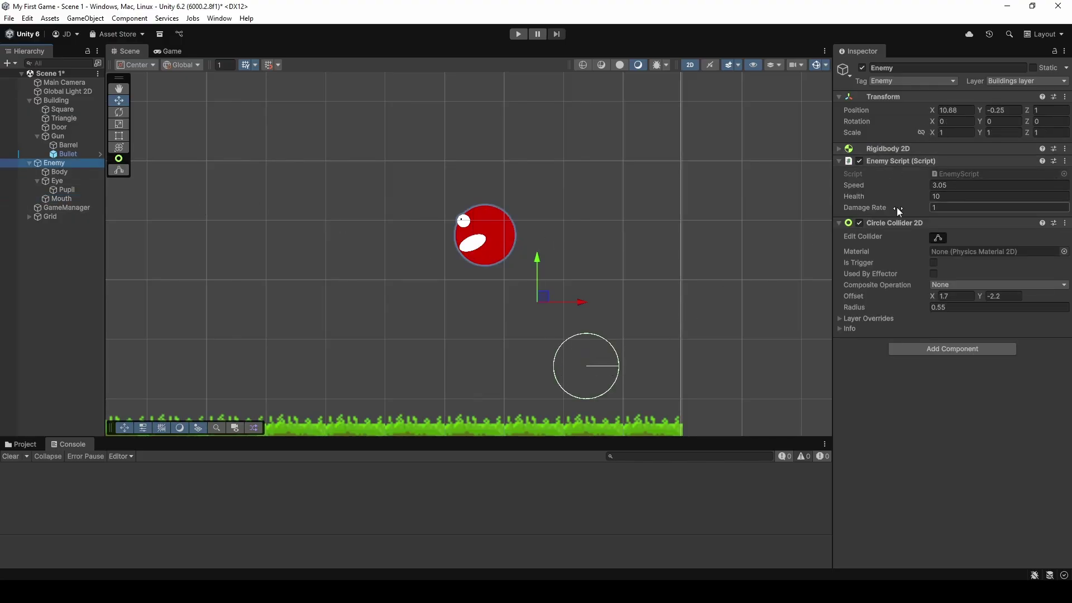
{"action": "left_click", "coordinate": [849, 150]}
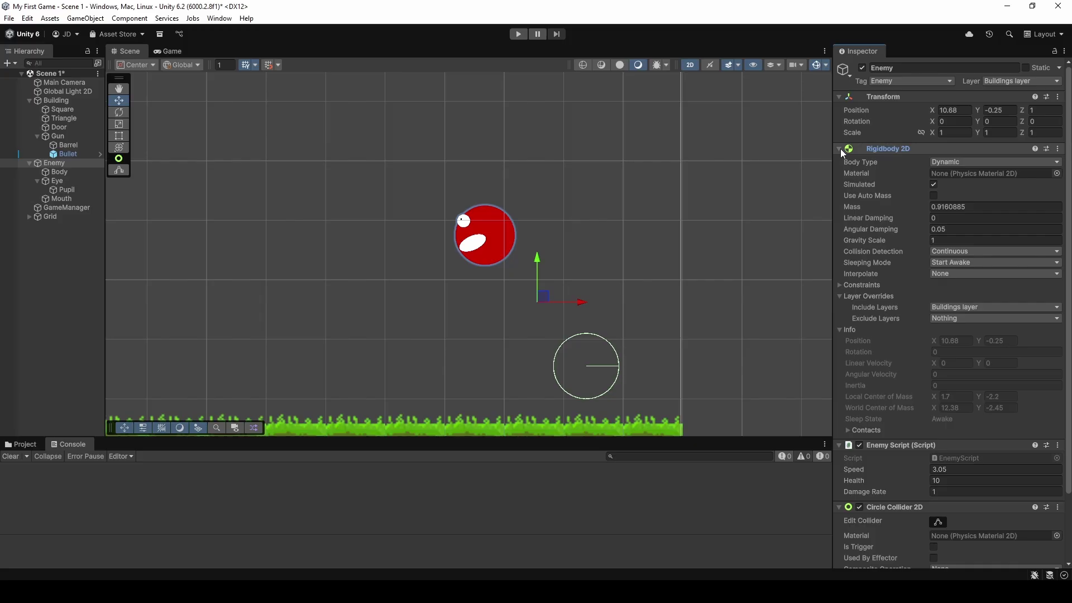
{"action": "left_click", "coordinate": [840, 149]}
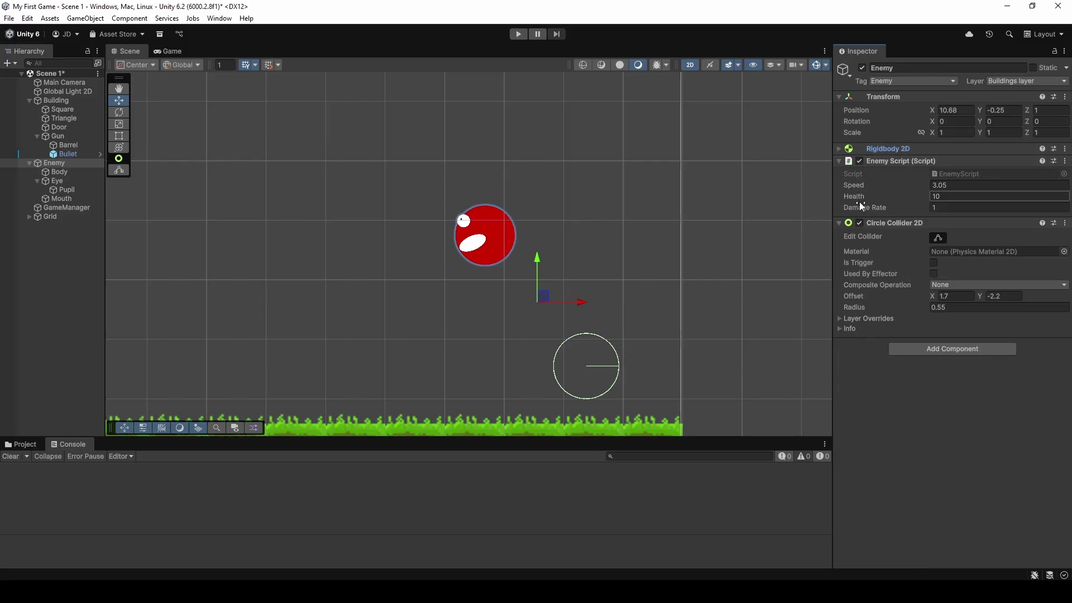
{"action": "left_click", "coordinate": [958, 296]}
{"action": "type", "text": "0"}
{"action": "left_click", "coordinate": [994, 296]}
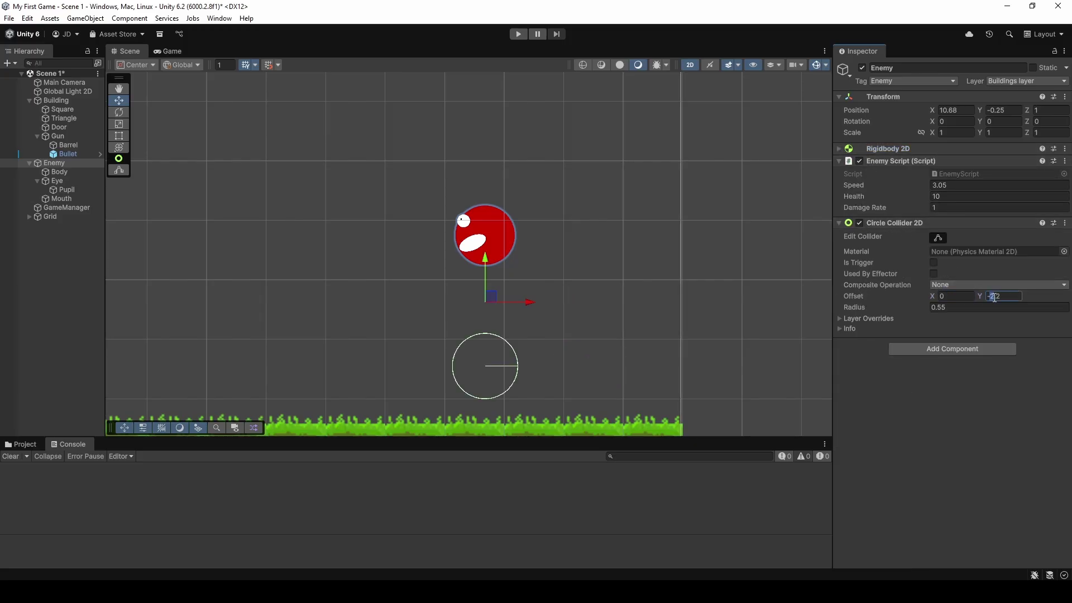
{"action": "type", "text": "0"}
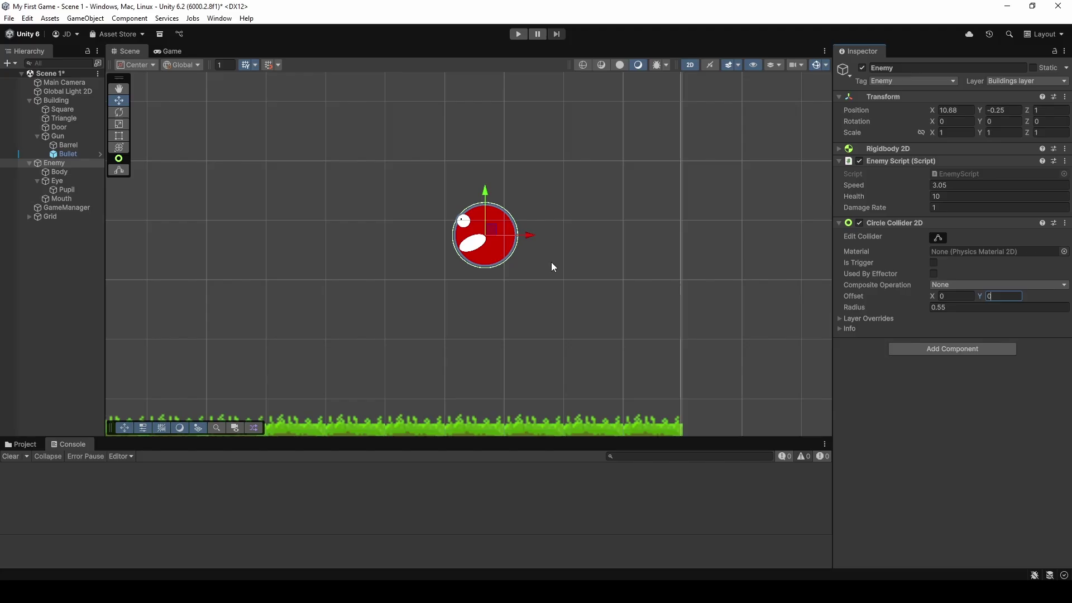
Move the whole Enemy down to the far end of the grass floor, at X 12.5 and Y -2.74
{"action": "scroll", "coordinate": [486, 252], "scroll_direction": "up", "scroll_amount": 5}
{"action": "scroll", "coordinate": [540, 237], "scroll_direction": "down", "scroll_amount": 6}
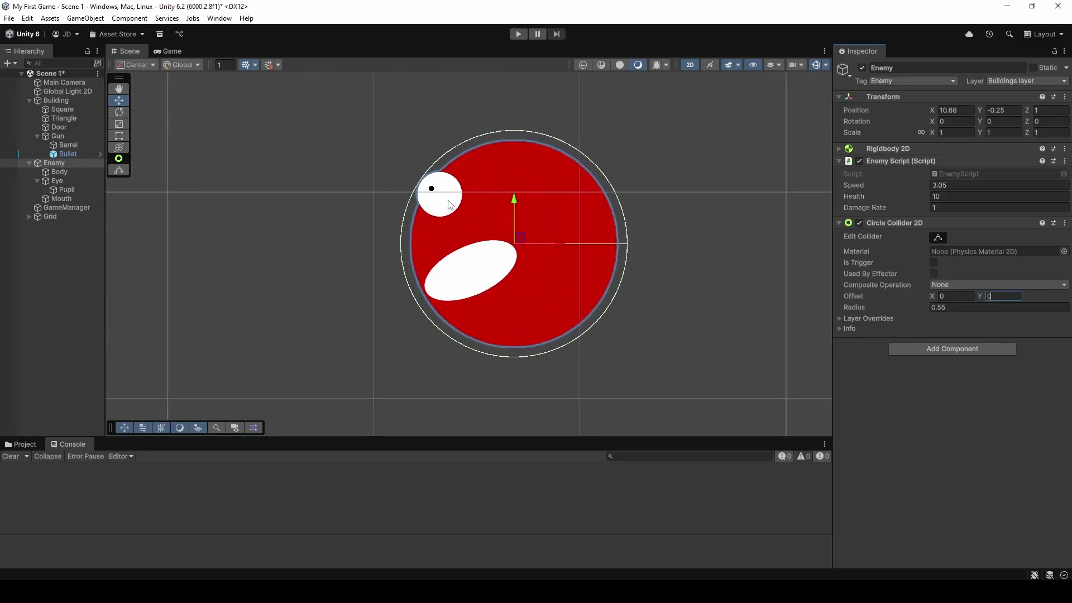
{"action": "left_click", "coordinate": [122, 104]}
{"action": "left_click_drag", "start_coordinate": [540, 235], "coordinate": [616, 343]}
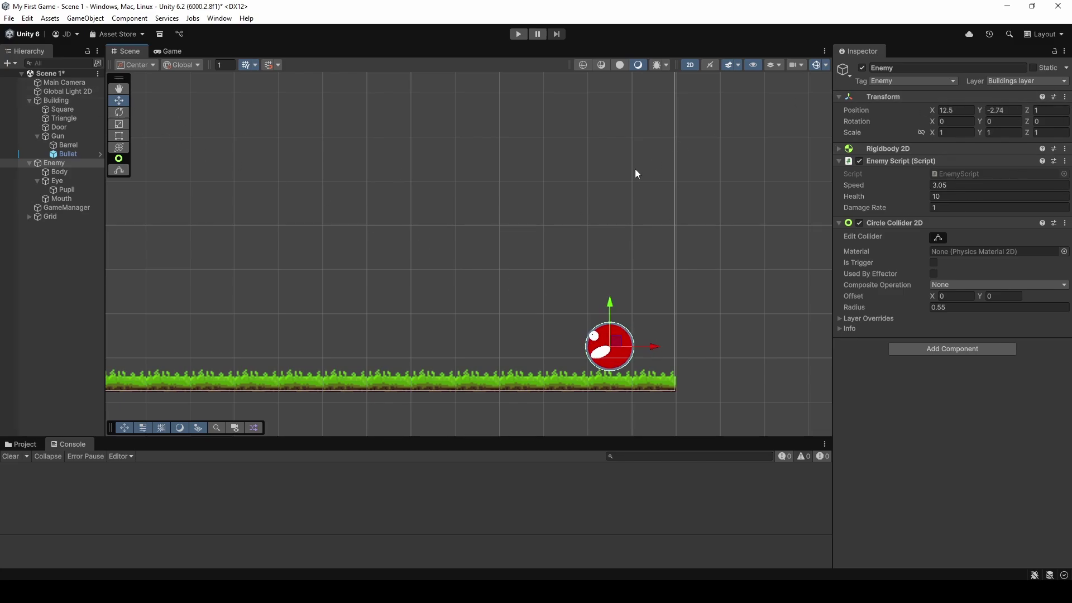
Playtest the game until the enemy reaches the building, pause it and examine the MissingReferenceException in the Console
{"action": "scroll", "coordinate": [587, 303], "scroll_direction": "down", "scroll_amount": 5}
{"action": "scroll", "coordinate": [290, 161], "scroll_direction": "up", "scroll_amount": 2}
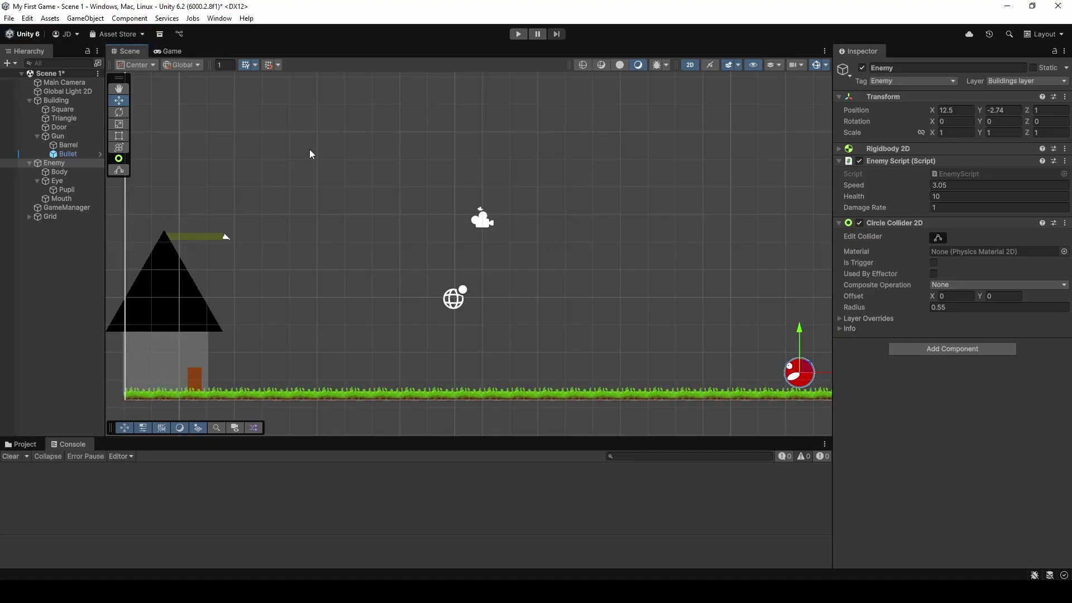
{"action": "scroll", "coordinate": [245, 184], "scroll_direction": "up", "scroll_amount": 2}
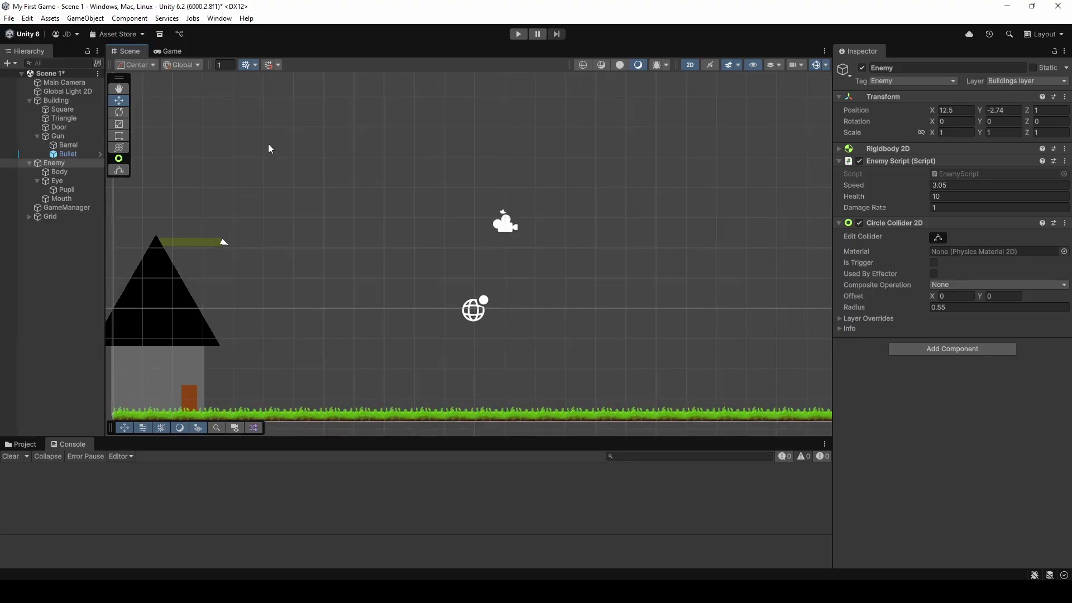
{"action": "left_click", "coordinate": [171, 51]}
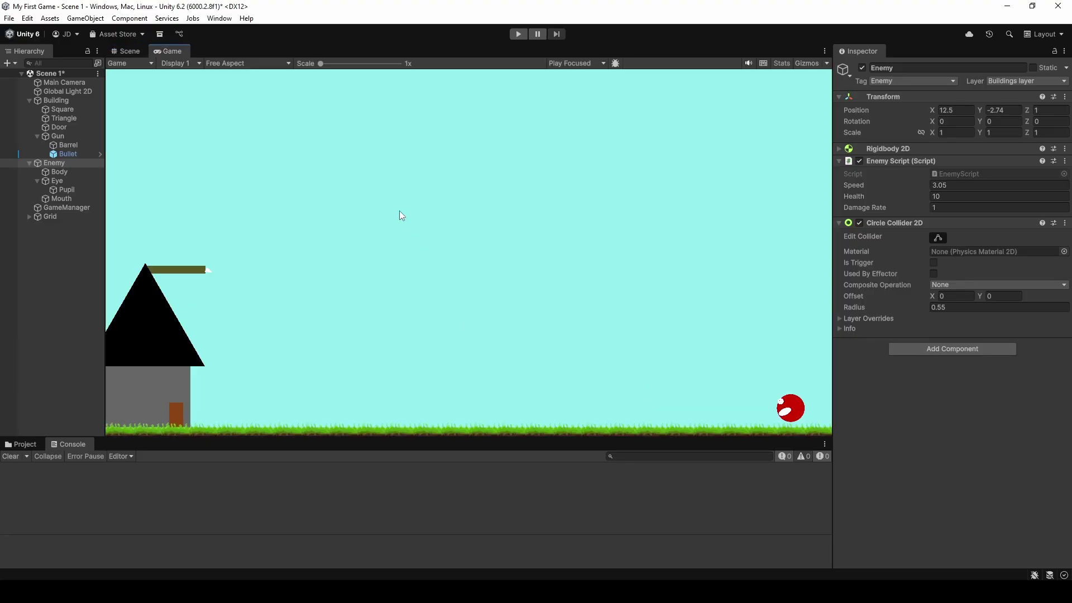
{"action": "left_click", "coordinate": [518, 34]}
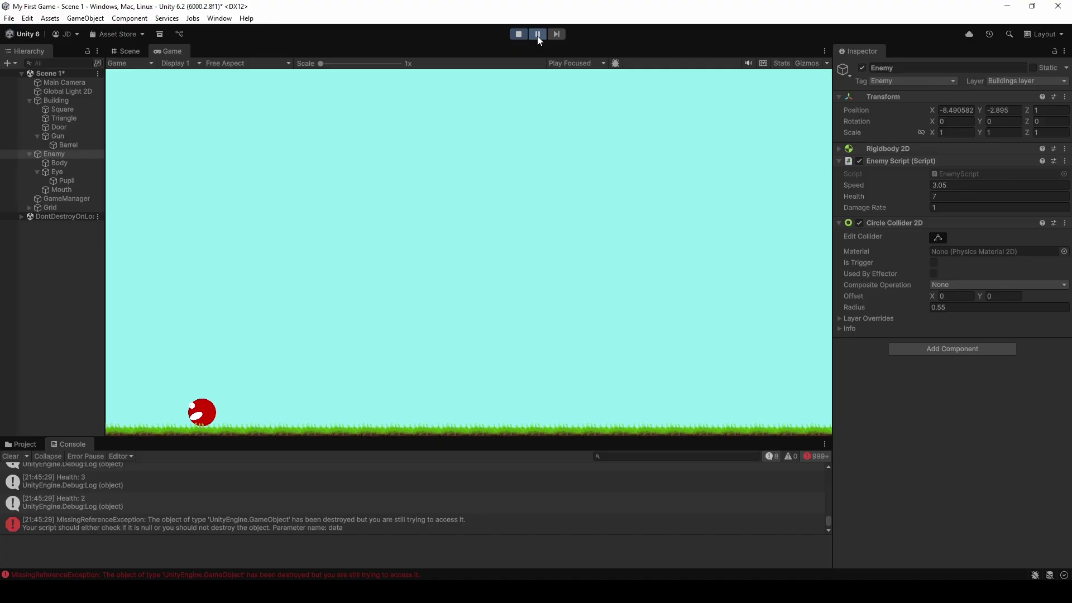
{"action": "scroll", "coordinate": [178, 519], "scroll_direction": "down", "scroll_amount": 3}
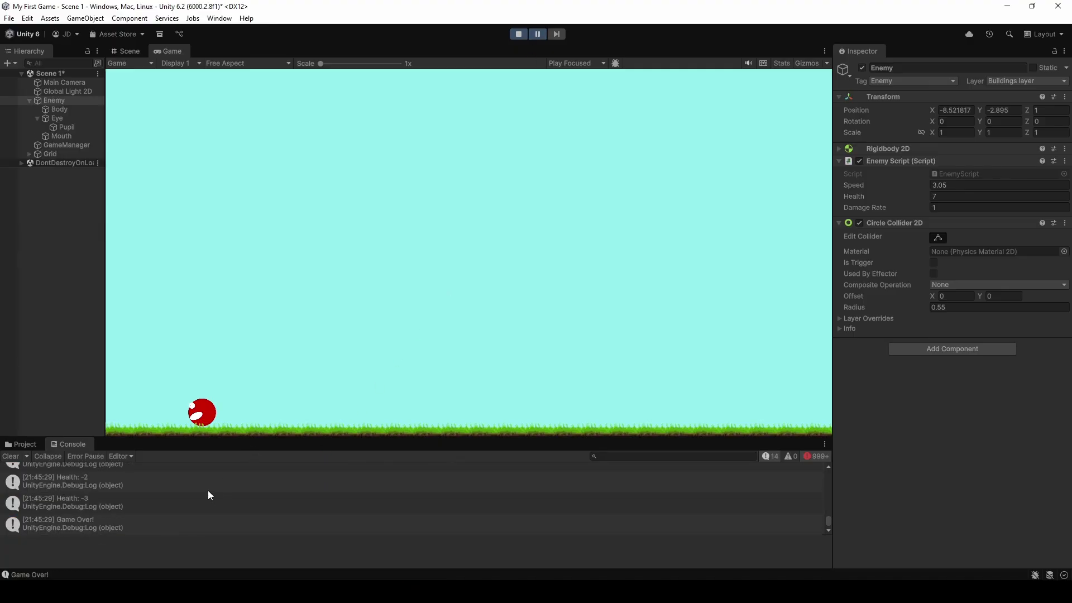
{"action": "scroll", "coordinate": [196, 512], "scroll_direction": "up", "scroll_amount": 3}
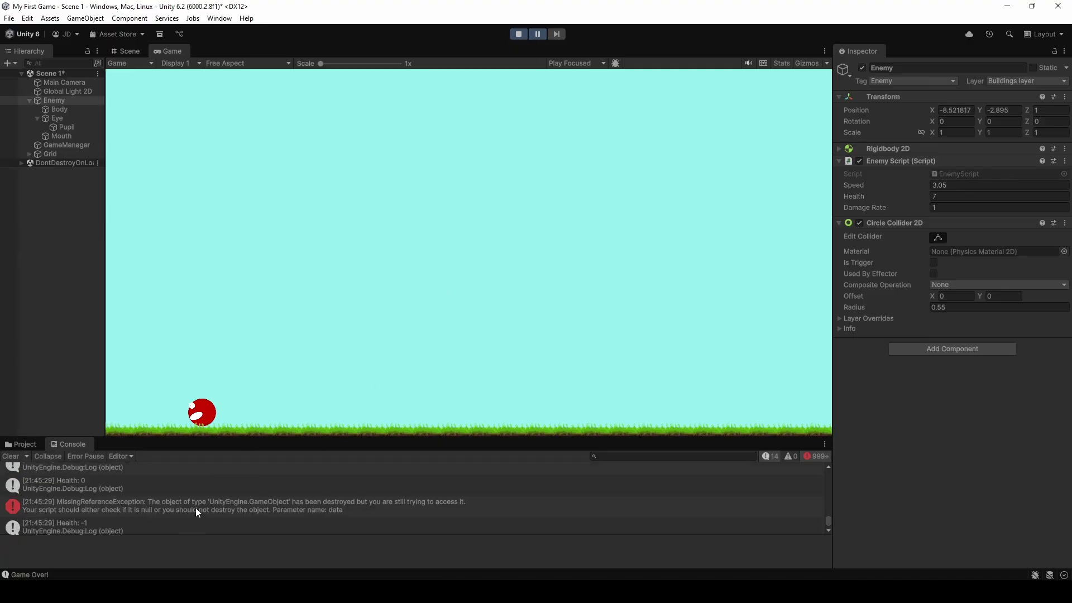
{"action": "left_click", "coordinate": [159, 504]}
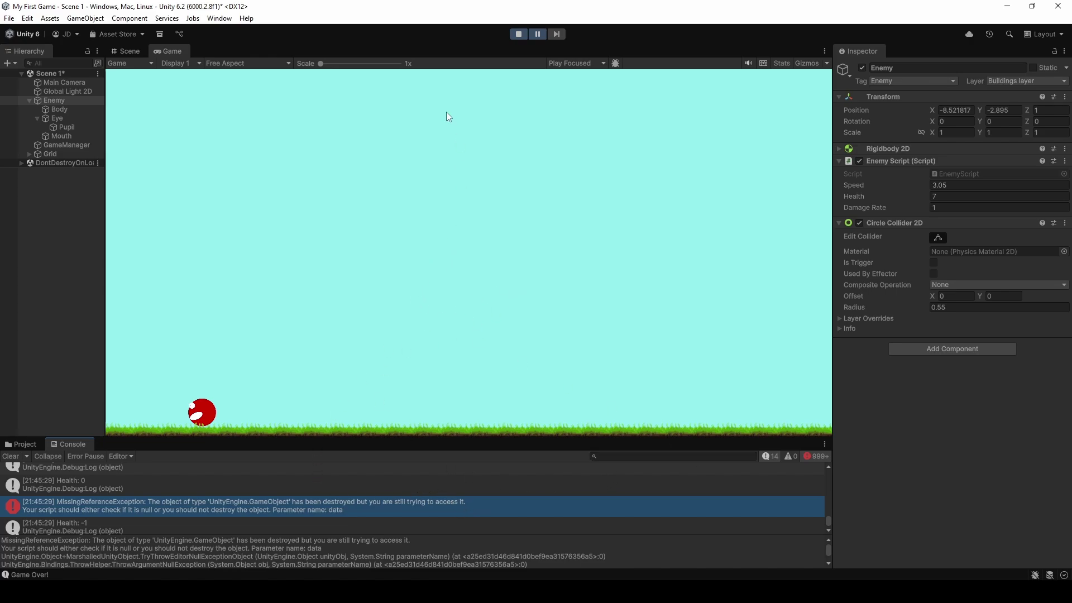
Restart the game and pause it shortly after the gun starts firing to check the bullets' path
{"action": "left_click", "coordinate": [517, 36]}
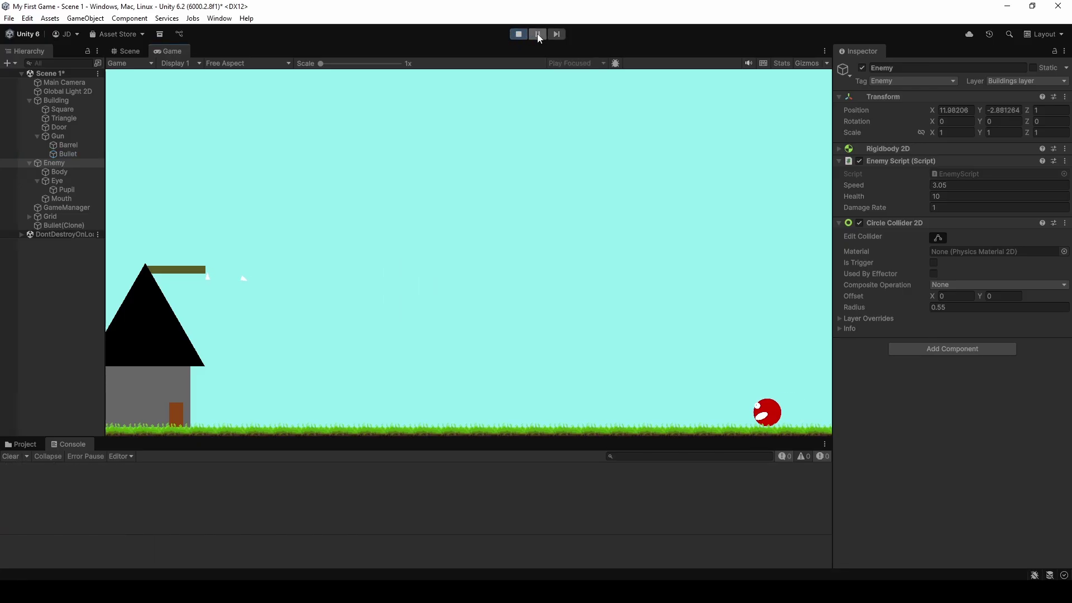
{"action": "left_click", "coordinate": [538, 35]}
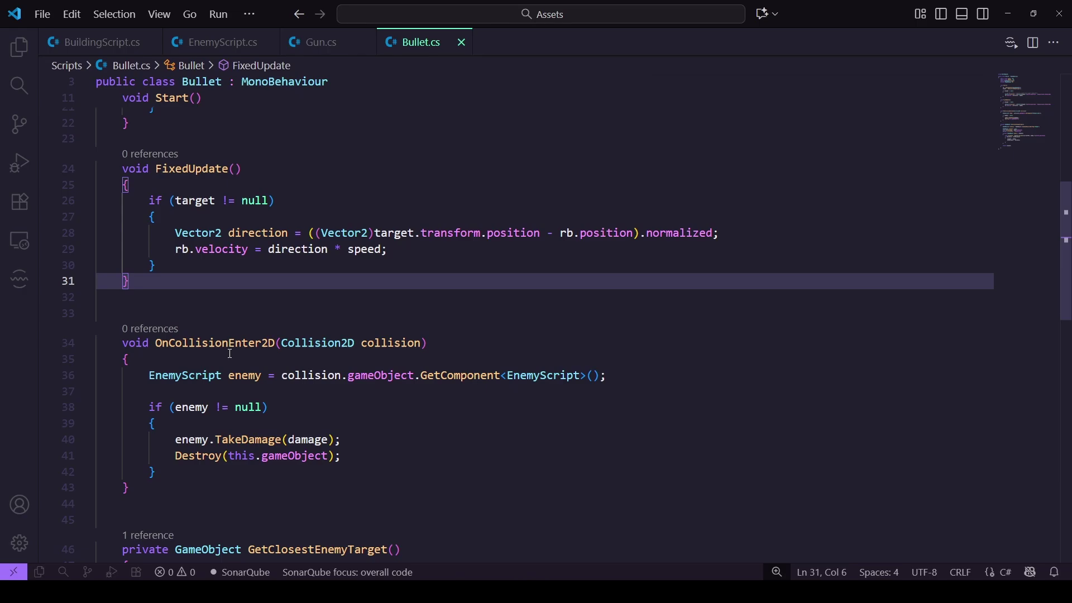
In Bullet.cs in VS Code, review OnCollisionEnter2D and GetClosestEnemyTarget, and highlight the FixedUpdate method that steers the bullet towards its target
{"action": "scroll", "coordinate": [203, 281], "scroll_direction": "down", "scroll_amount": 15}
{"action": "scroll", "coordinate": [203, 281], "scroll_direction": "up", "scroll_amount": 3}
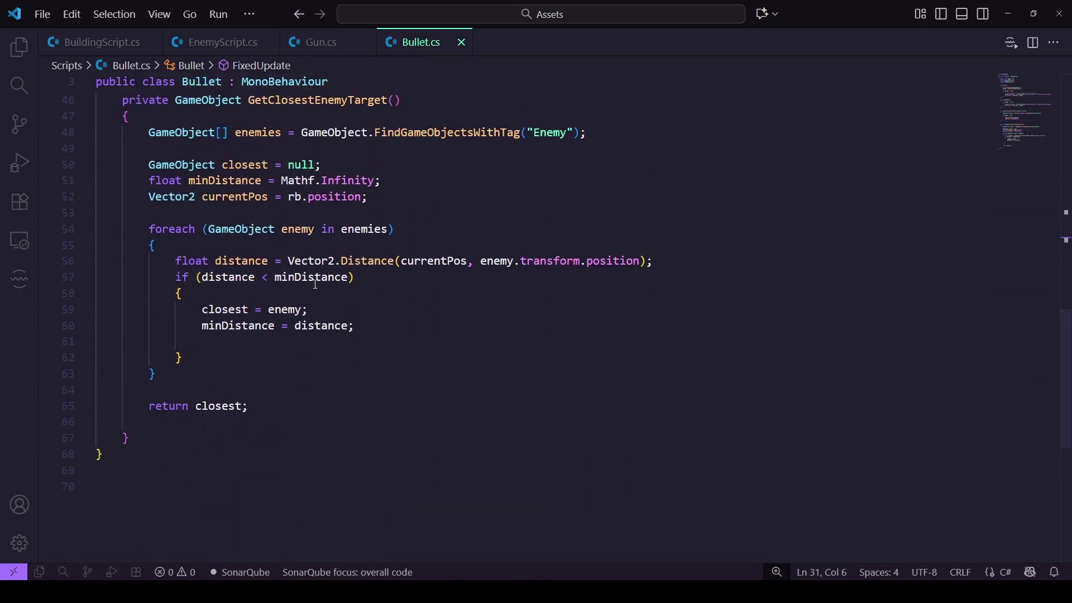
{"action": "scroll", "coordinate": [209, 324], "scroll_direction": "up", "scroll_amount": 7}
{"action": "scroll", "coordinate": [202, 320], "scroll_direction": "up", "scroll_amount": 3}
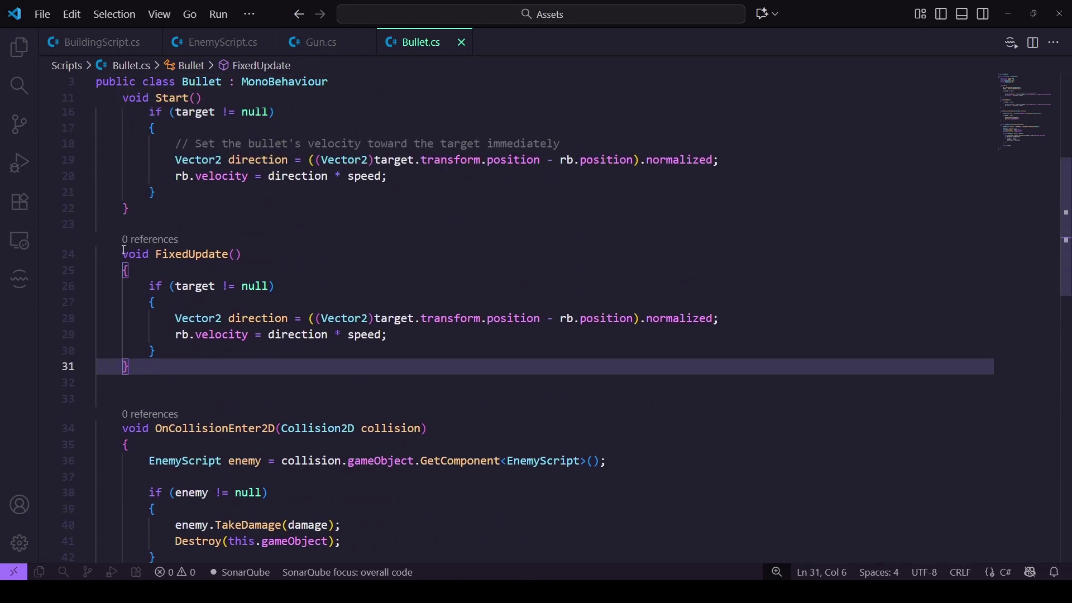
{"action": "left_click_drag", "start_coordinate": [124, 254], "coordinate": [234, 361]}
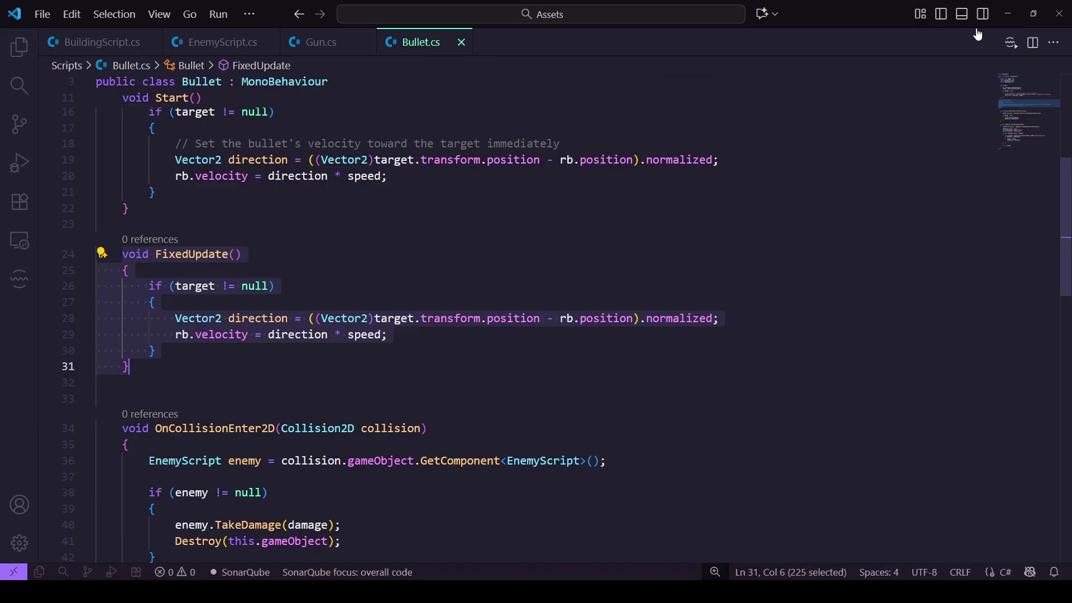
Switch back to Unity and run the game in the Game view to test the bullets against the enemy
{"action": "left_click", "coordinate": [1015, 15]}
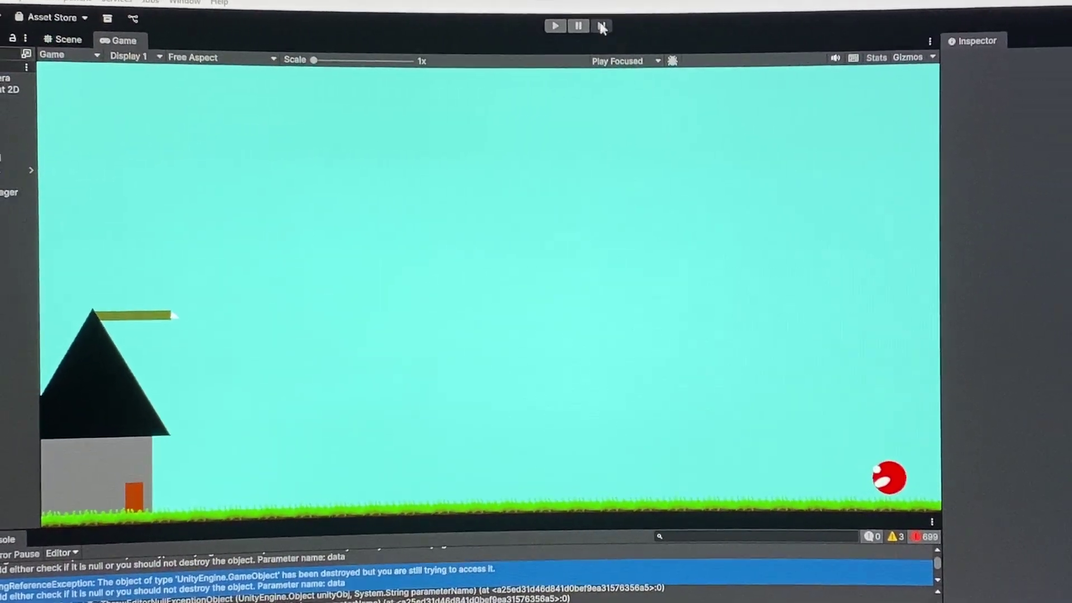
{"action": "left_click", "coordinate": [567, 8]}
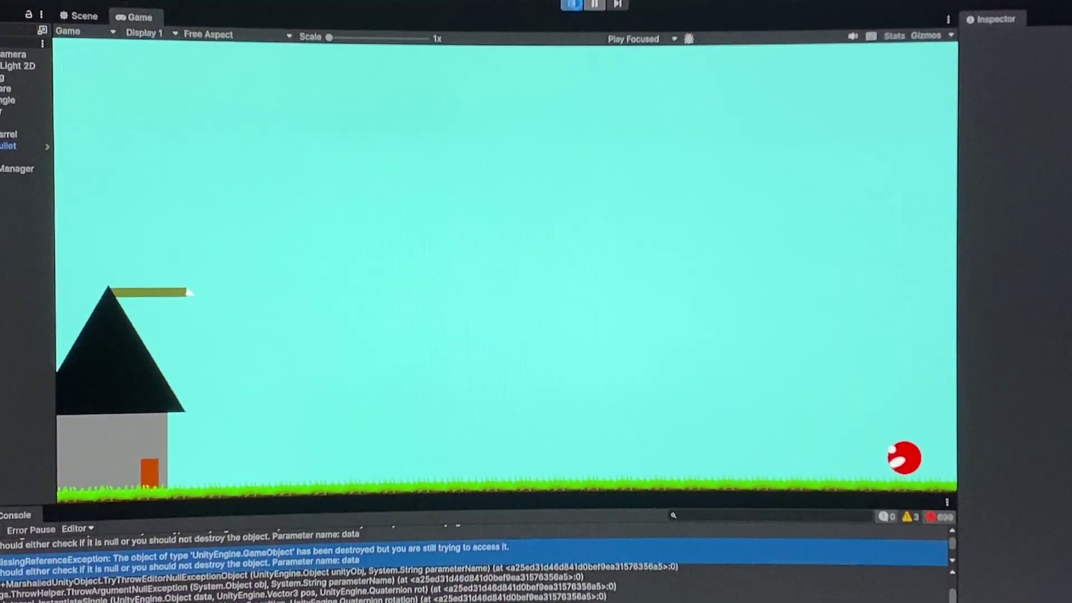